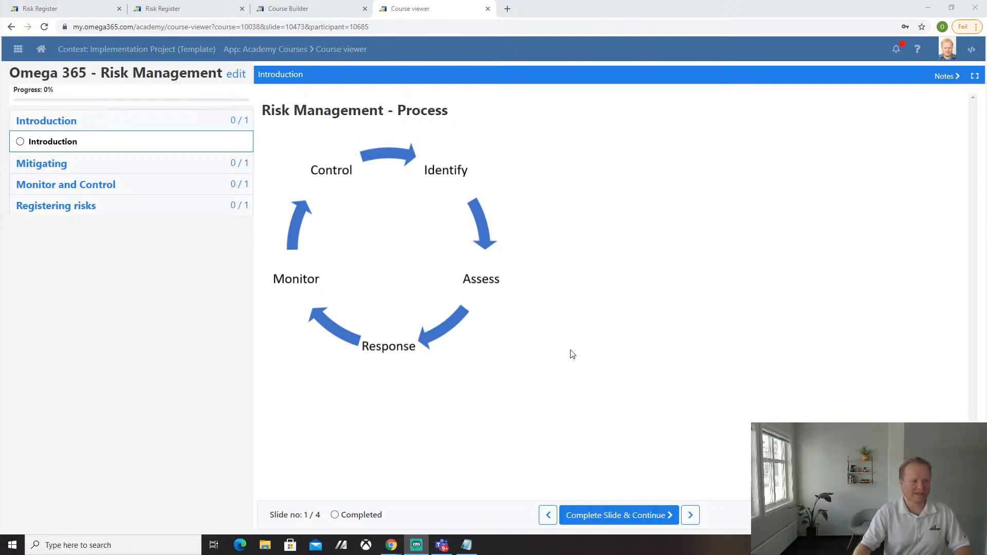
- Open risk 10093 'Limited access to experienced resources' from the project's Risk Register
{"action": "left_click", "coordinate": [178, 8]}
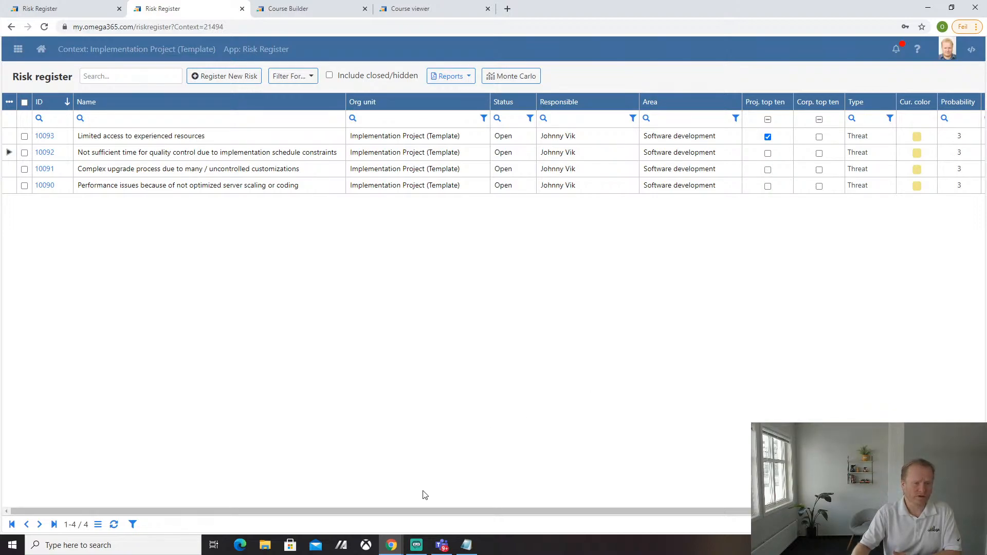
{"action": "left_click", "coordinate": [199, 136]}
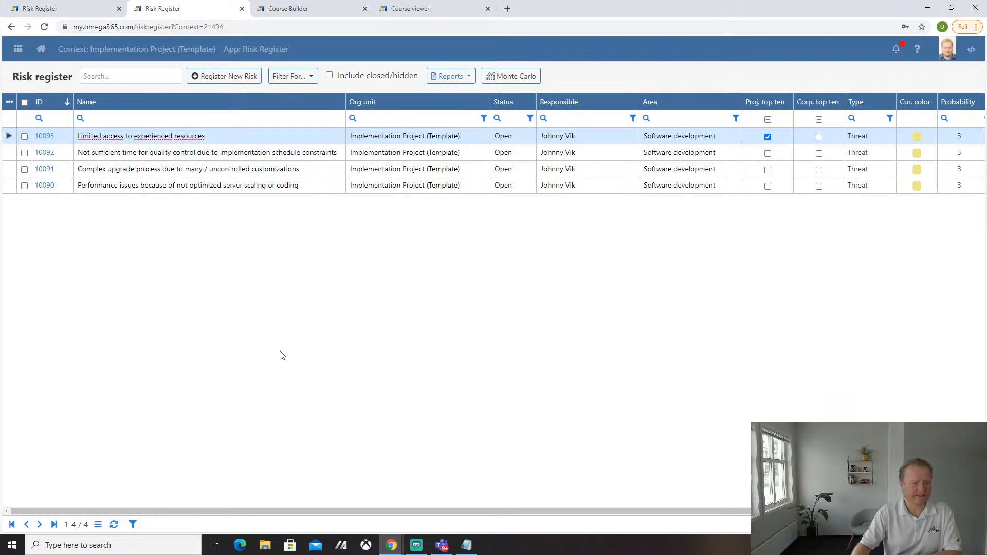
{"action": "left_click", "coordinate": [52, 137]}
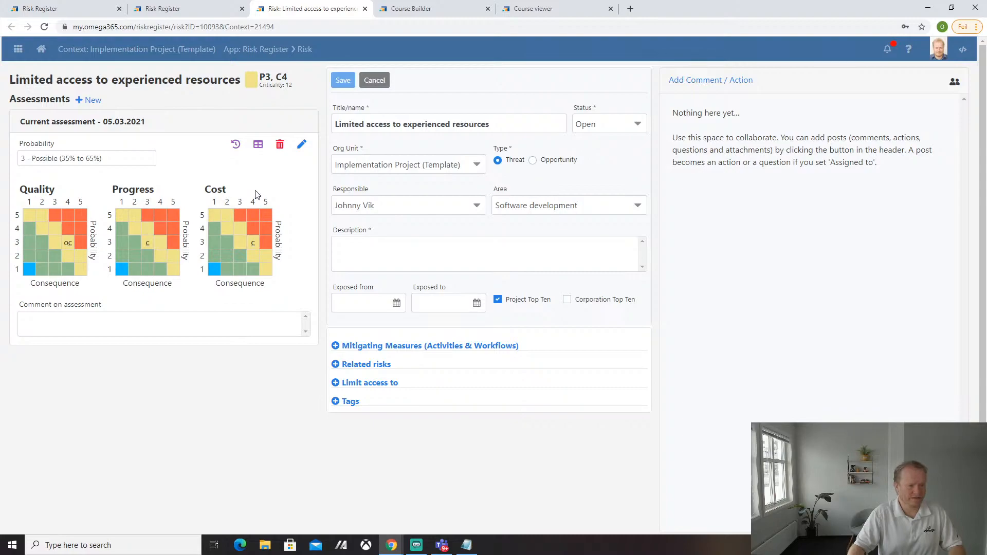
- Start a new assessment of the risk with probability 2 - Unlikely
{"action": "left_click", "coordinate": [89, 101]}
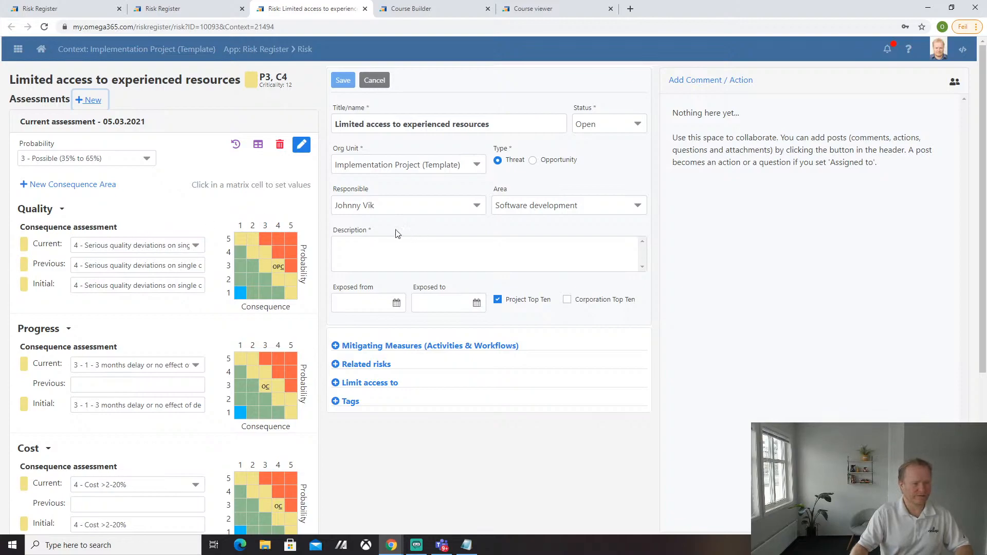
{"action": "left_click", "coordinate": [146, 158]}
{"action": "left_click", "coordinate": [103, 208]}
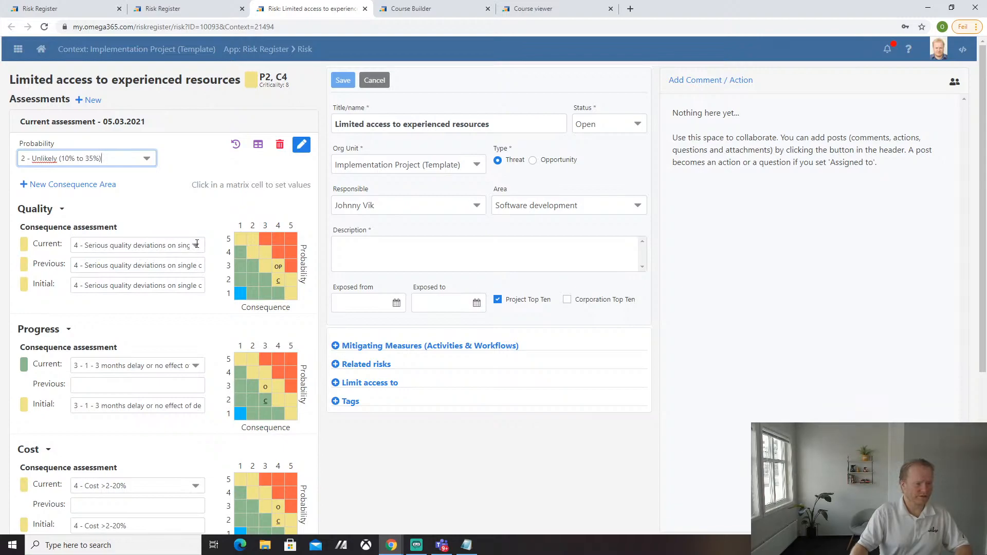
- Set current consequences: Quality 2 minor deviation, Progress 4 (3–12 months delay), Cost below 0.2%
{"action": "left_click", "coordinate": [196, 245]}
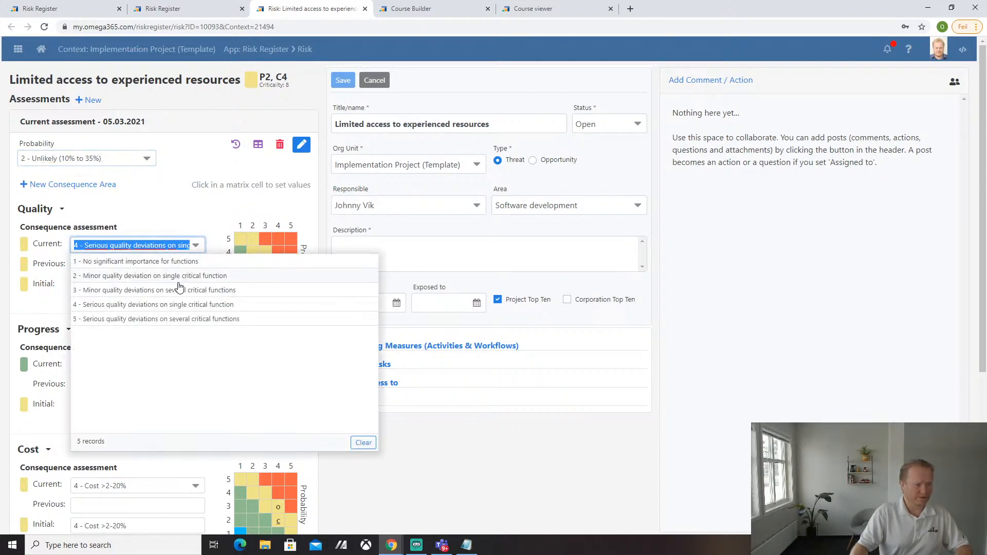
{"action": "left_click", "coordinate": [165, 280]}
{"action": "left_click", "coordinate": [166, 281]}
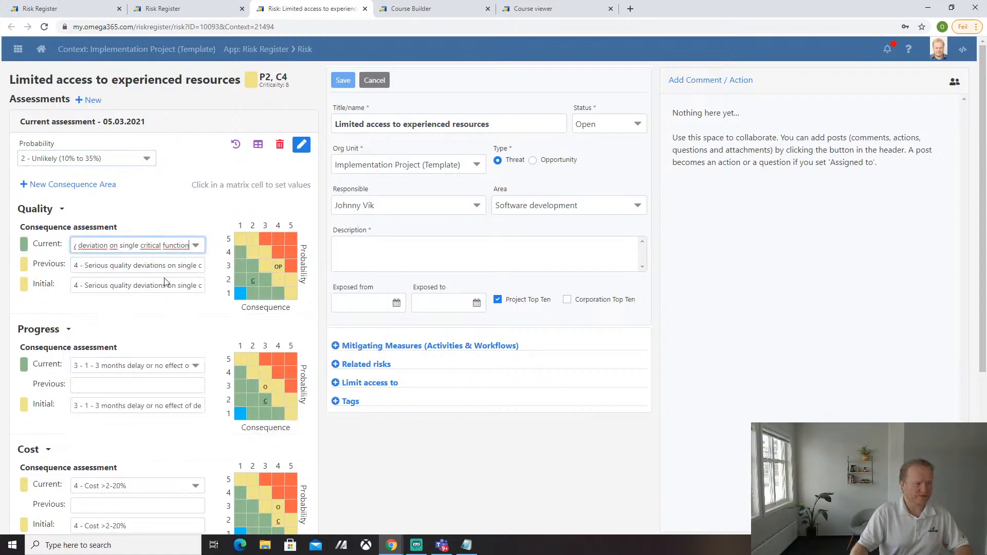
{"action": "scroll", "coordinate": [169, 287], "scroll_direction": "down", "scroll_amount": 2}
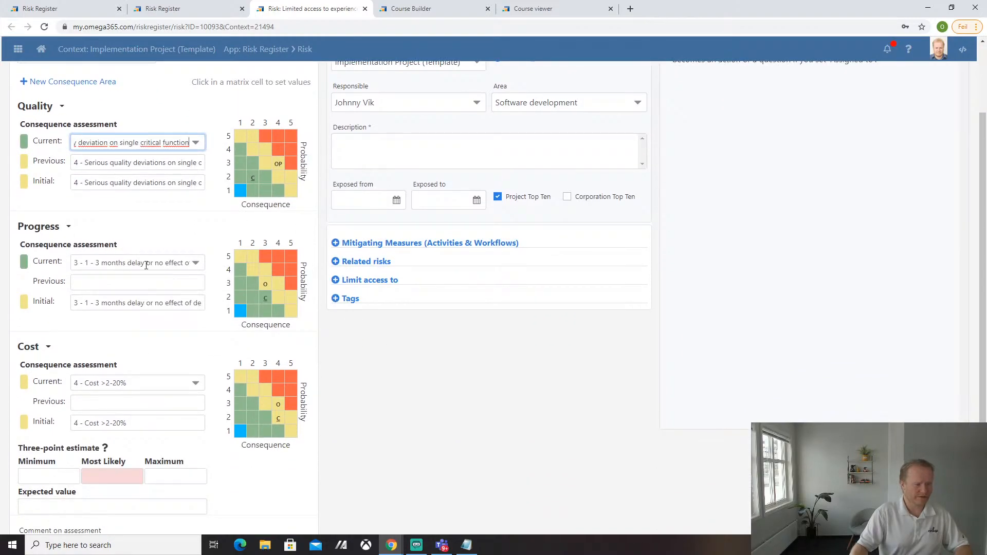
{"action": "left_click", "coordinate": [146, 265]}
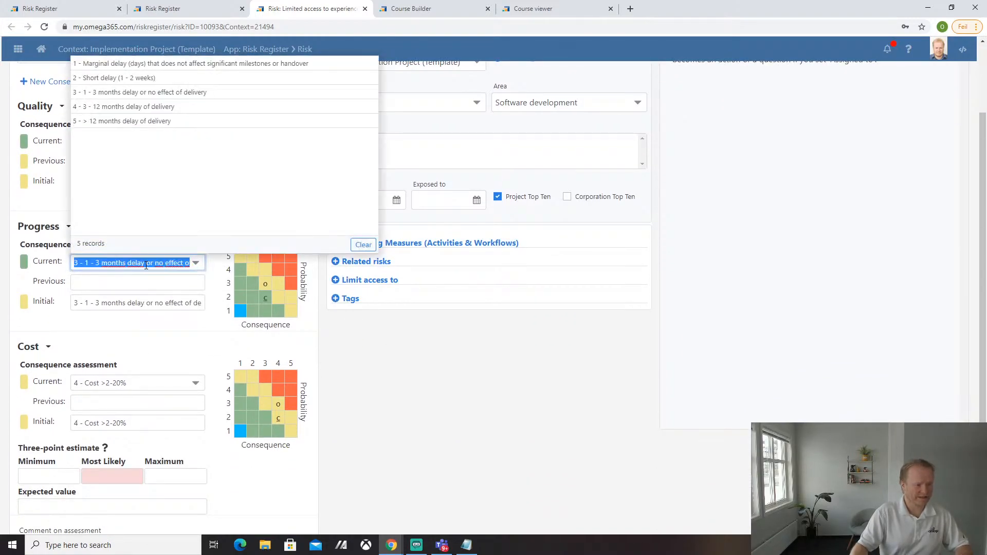
{"action": "left_click", "coordinate": [158, 111]}
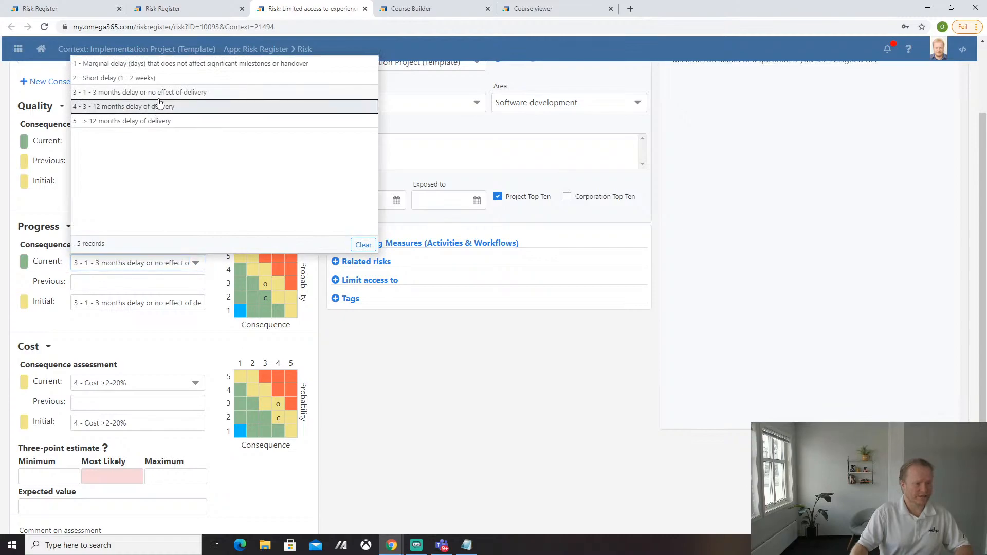
{"action": "left_click", "coordinate": [158, 109]}
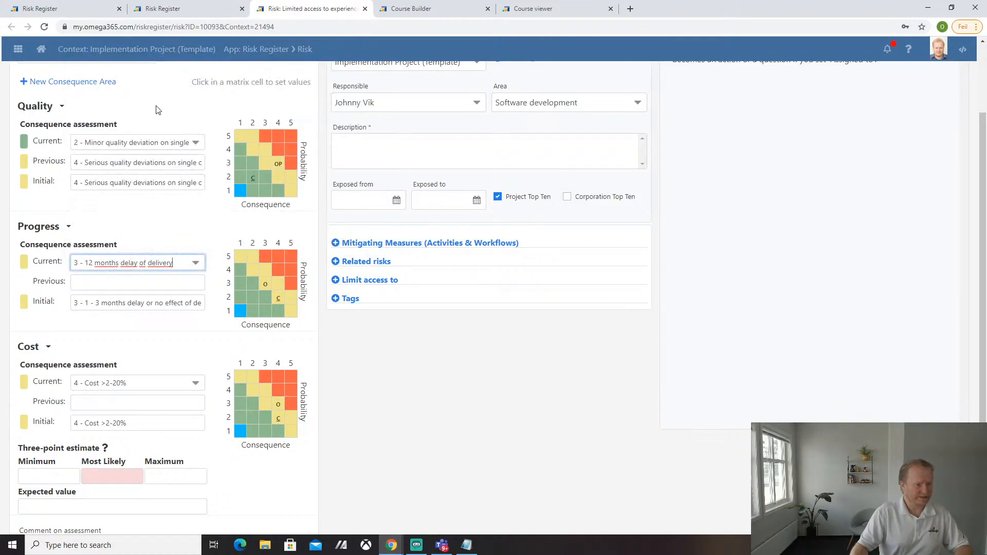
{"action": "left_click", "coordinate": [128, 386]}
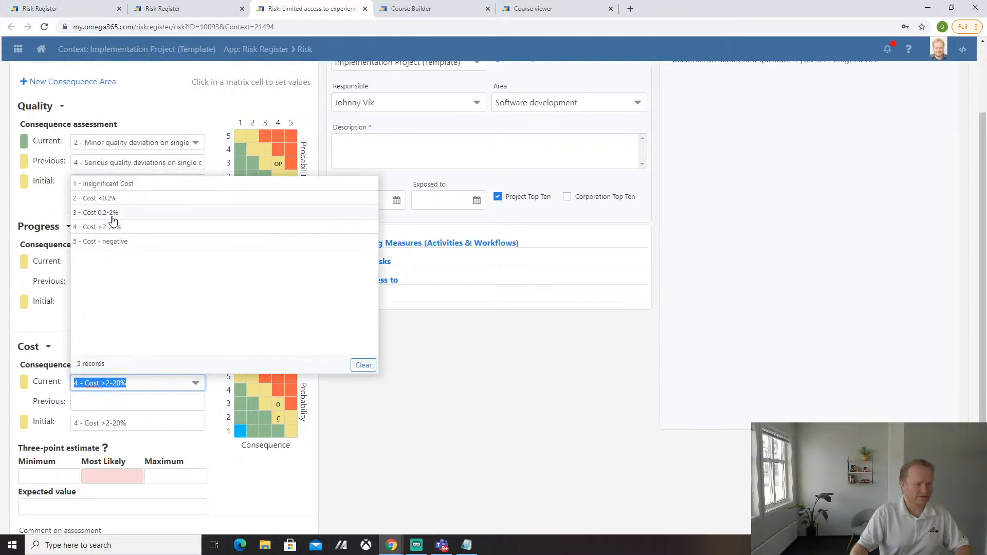
{"action": "left_click", "coordinate": [111, 203]}
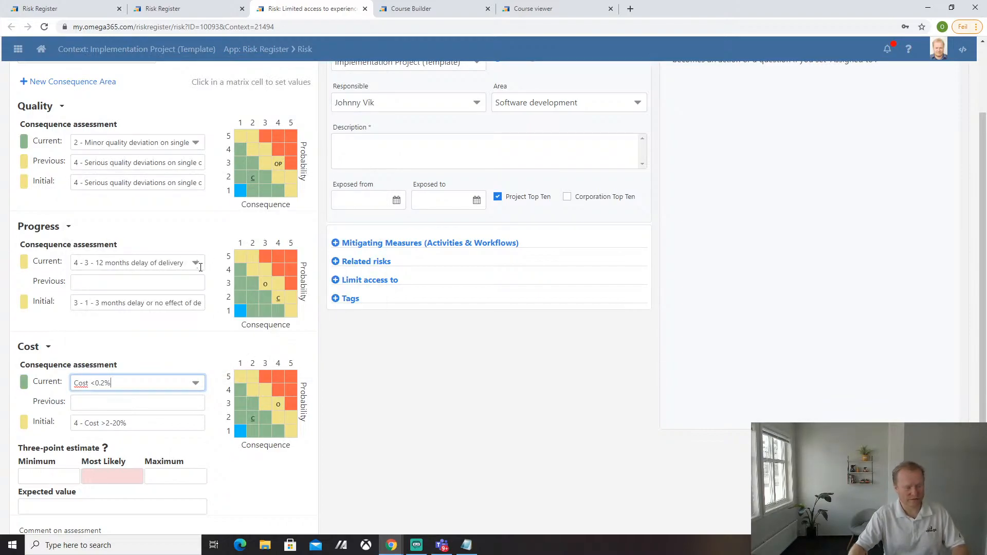
{"action": "scroll", "coordinate": [142, 313], "scroll_direction": "down", "scroll_amount": 1}
{"action": "scroll", "coordinate": [142, 313], "scroll_direction": "down", "scroll_amount": 2}
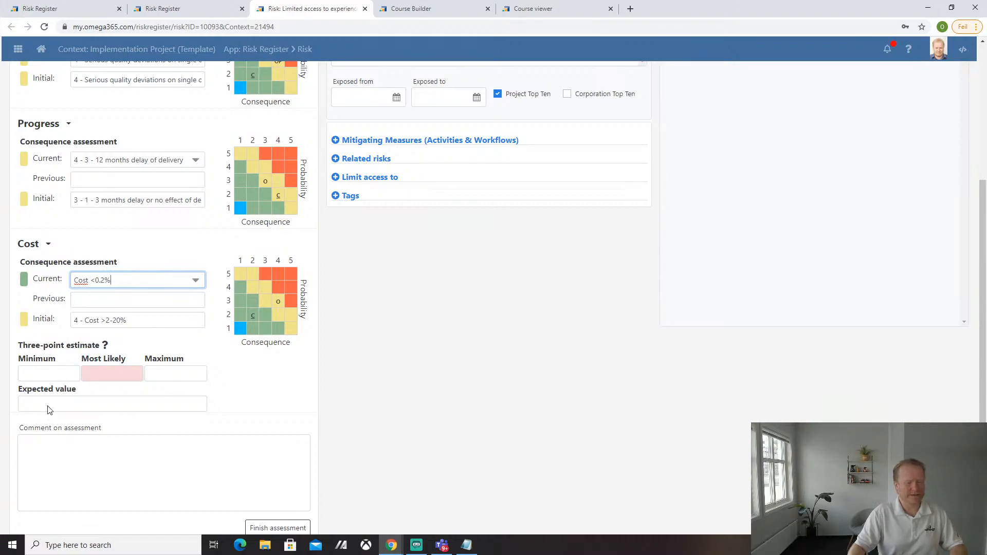
- Comment 'Re-assessed because of..' on the assessment and finish it
{"action": "left_click", "coordinate": [87, 447]}
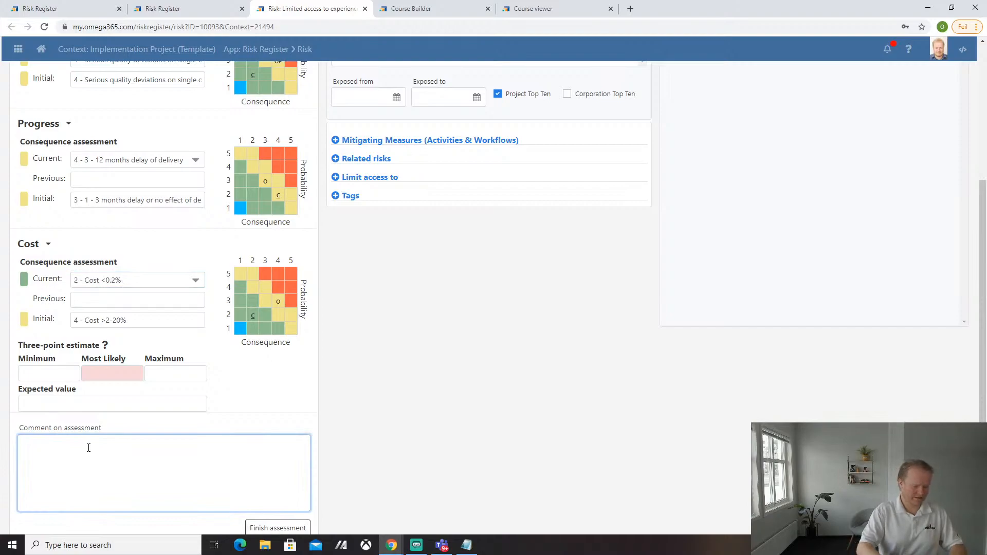
{"action": "type", "text": "Re"}
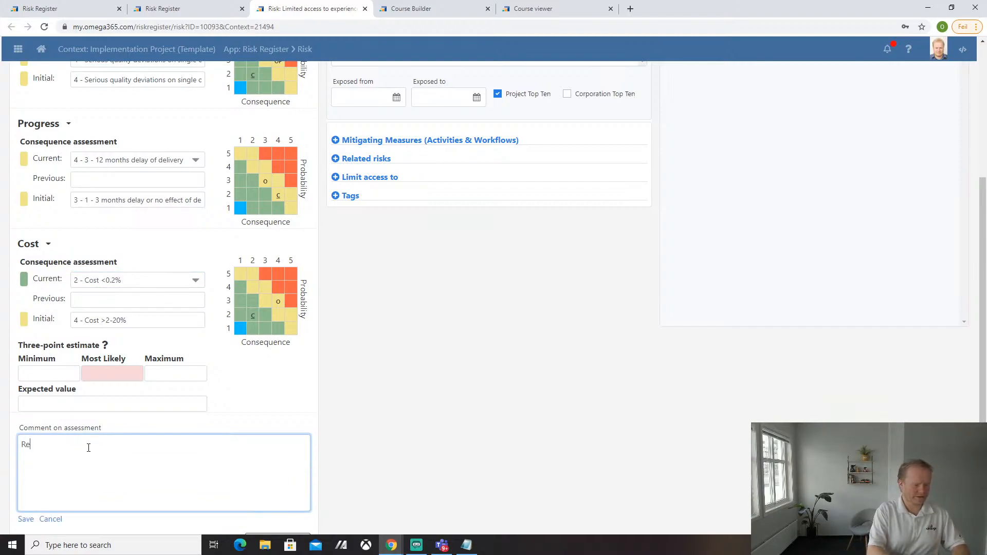
{"action": "type", "text": "-assessed because of l."}
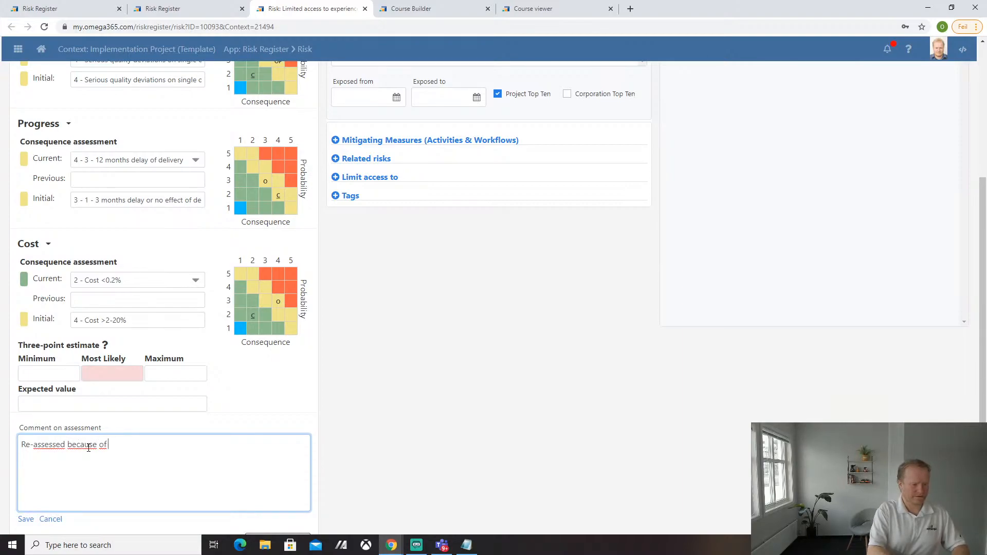
{"action": "key", "text": "BackSpace"}
{"action": "key", "text": "BackSpace"}
{"action": "key", "text": "BackSpace"}
{"action": "type", "text": ".."}
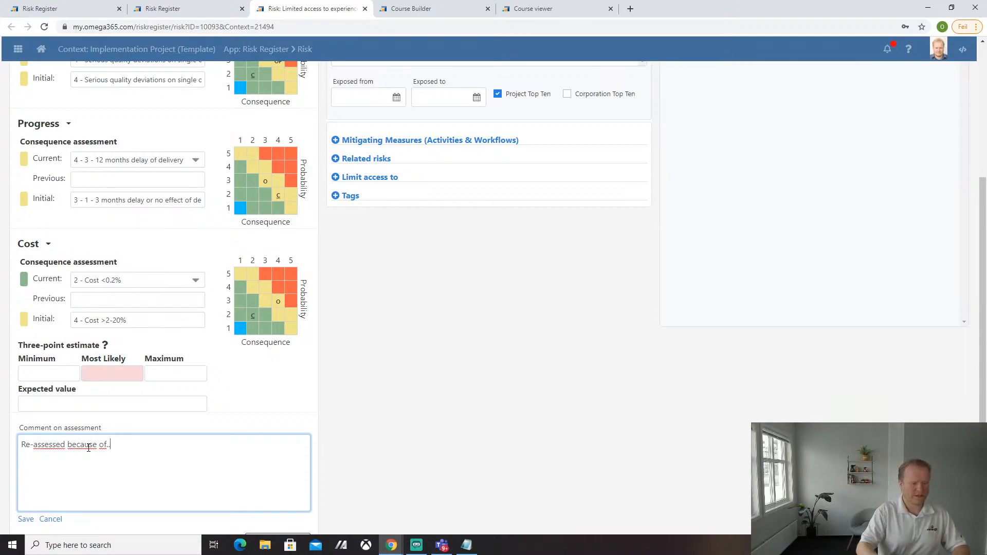
{"action": "scroll", "coordinate": [278, 453], "scroll_direction": "down", "scroll_amount": 1}
{"action": "left_click", "coordinate": [273, 501]}
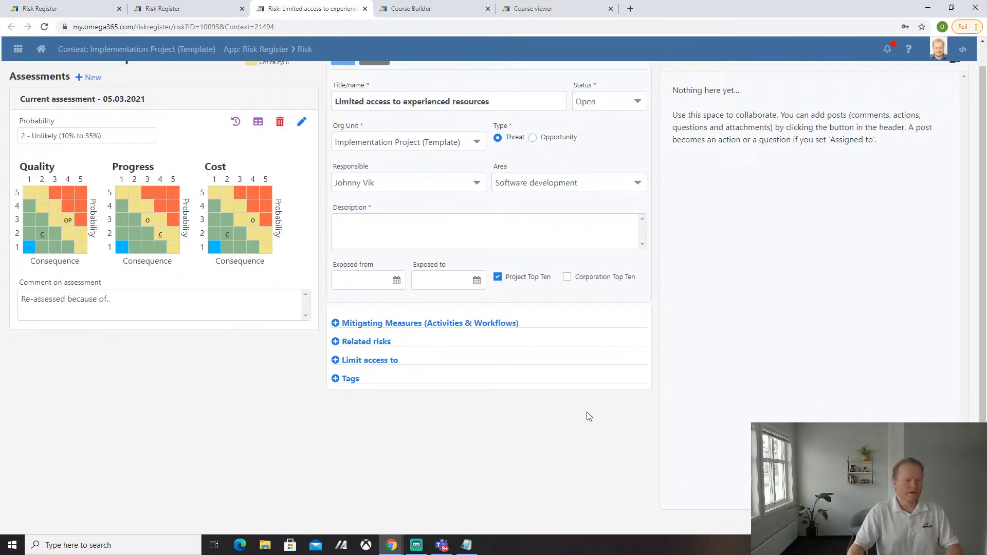
{"action": "scroll", "coordinate": [566, 411], "scroll_direction": "up", "scroll_amount": 1}
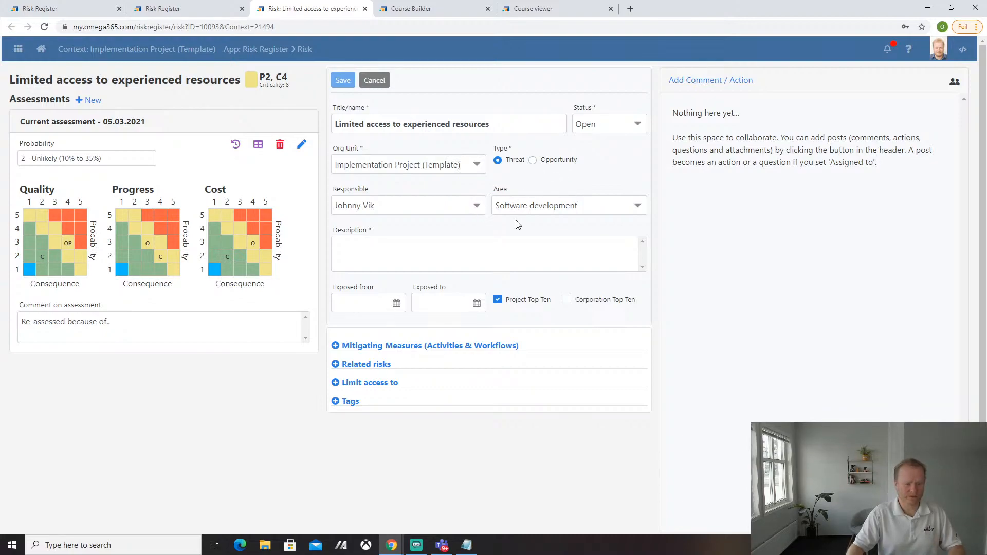
{"action": "left_click", "coordinate": [574, 206]}
{"action": "left_click", "coordinate": [371, 250]}
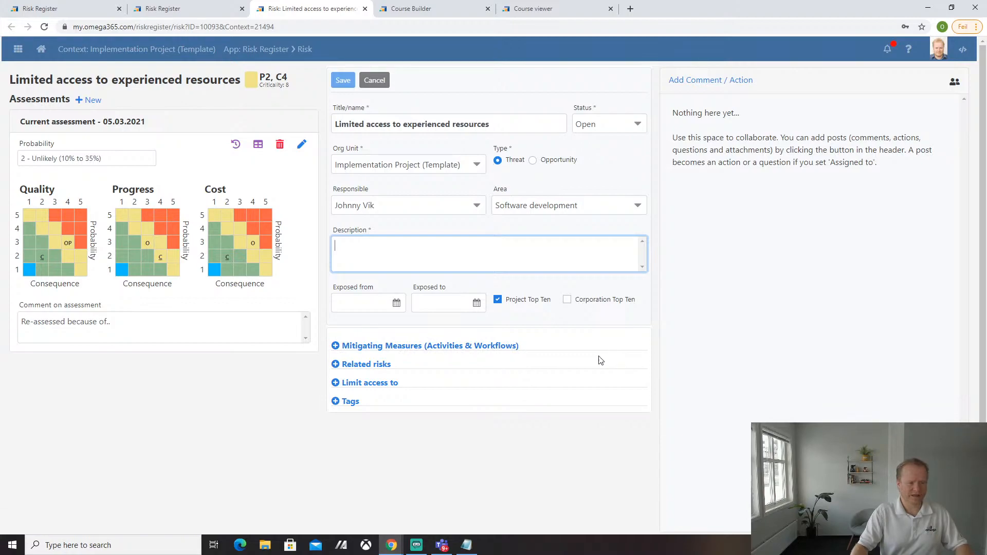
{"action": "left_click", "coordinate": [380, 349]}
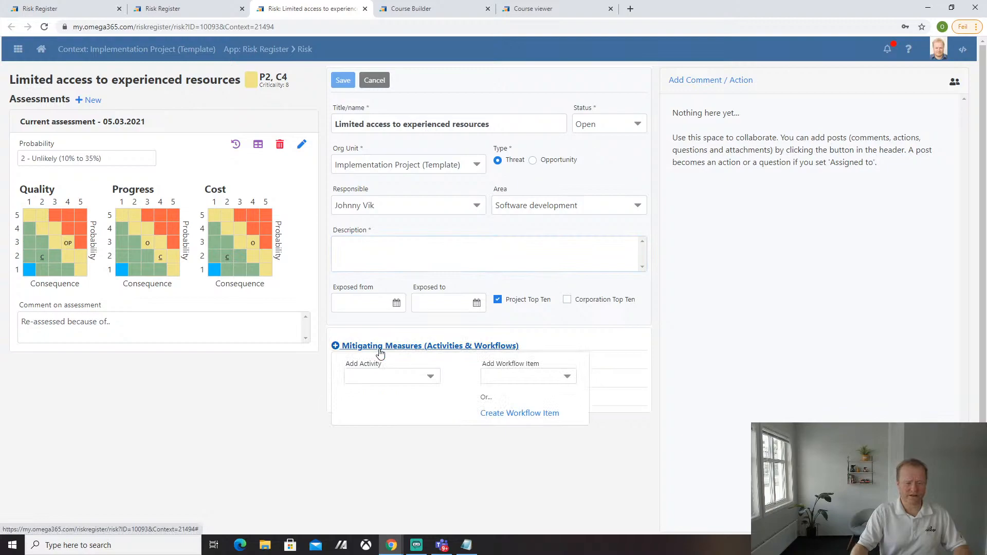
- Under Mitigating Measures, create a new workflow item instead of choosing an existing one
{"action": "left_click", "coordinate": [403, 380]}
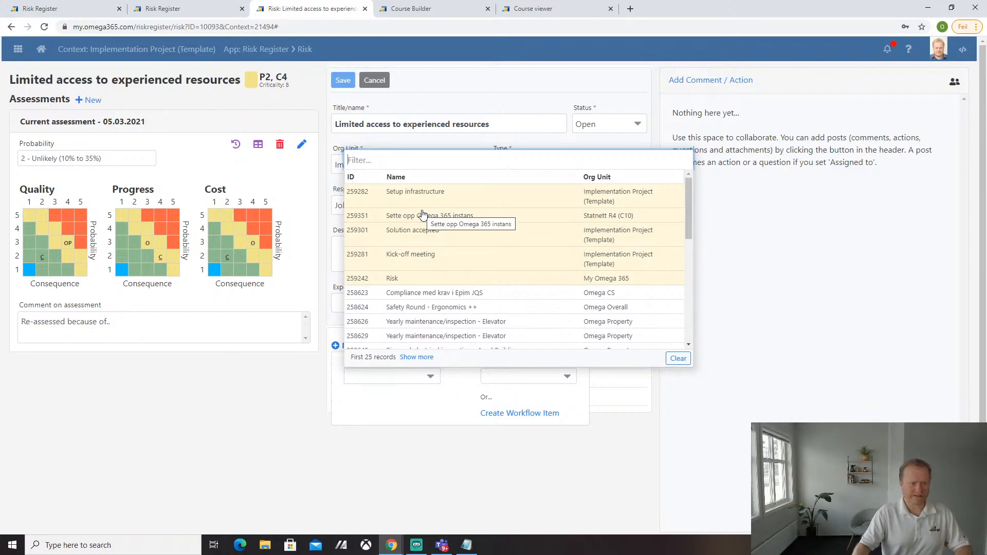
{"action": "left_click", "coordinate": [373, 403]}
{"action": "left_click", "coordinate": [366, 345]}
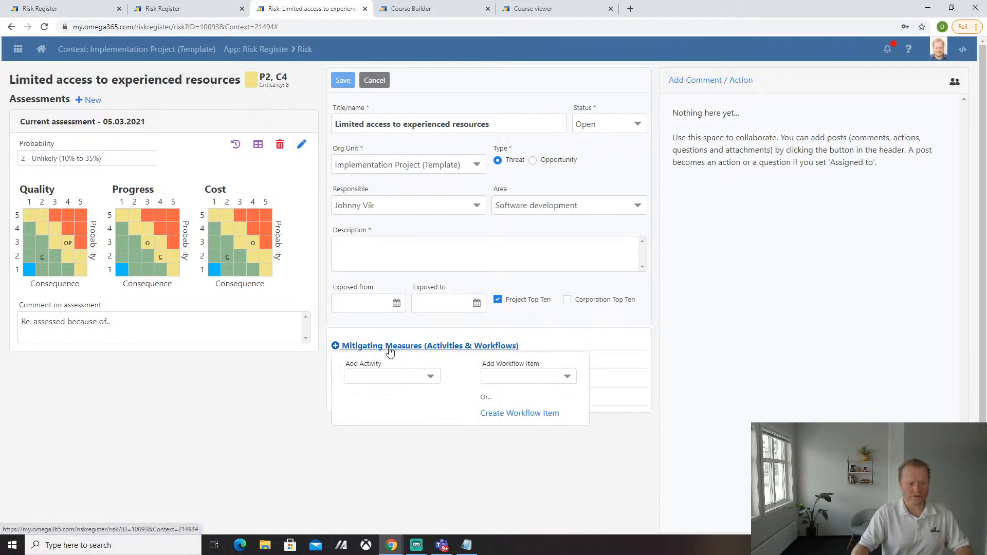
{"action": "left_click", "coordinate": [547, 381]}
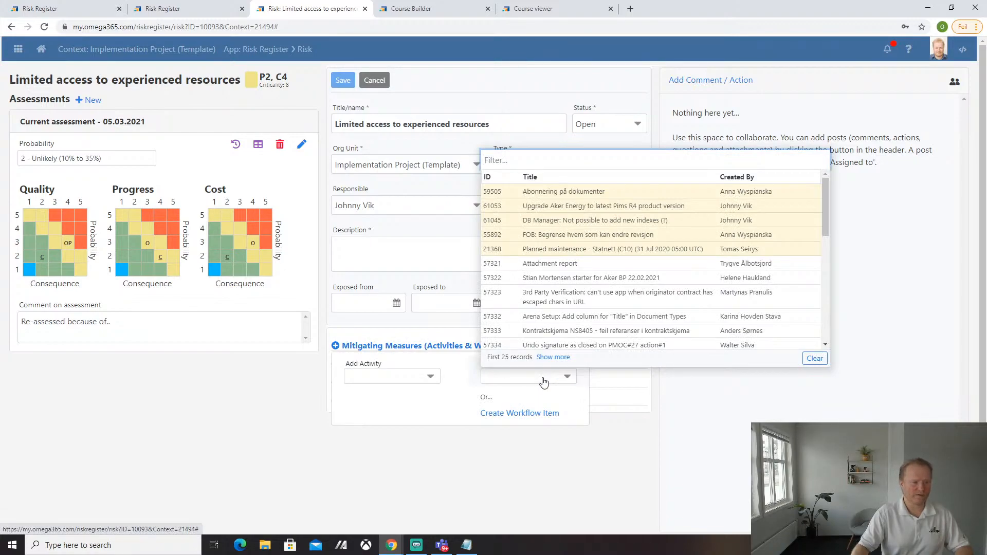
{"action": "left_click", "coordinate": [532, 413]}
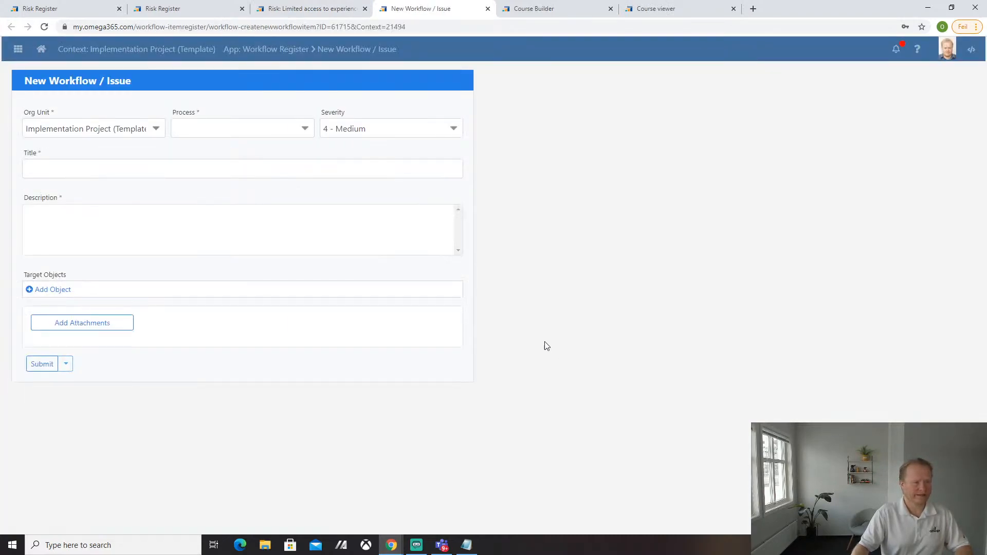
- Set the workflow process to Support Request, title it 'Initiate a meeting with the other implemetnation teams..', return to the risk
{"action": "left_click", "coordinate": [214, 134]}
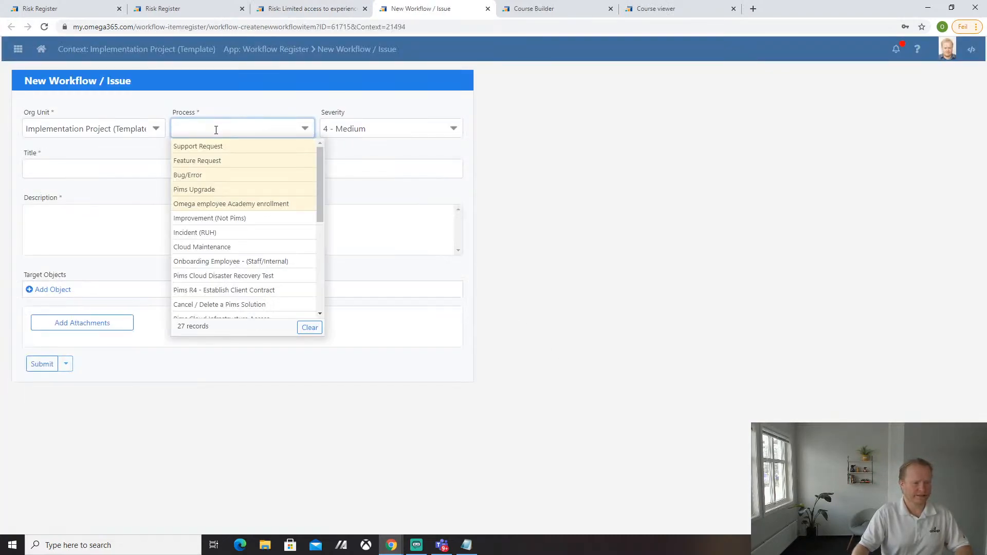
{"action": "left_click", "coordinate": [215, 146]}
{"action": "left_click", "coordinate": [118, 164]}
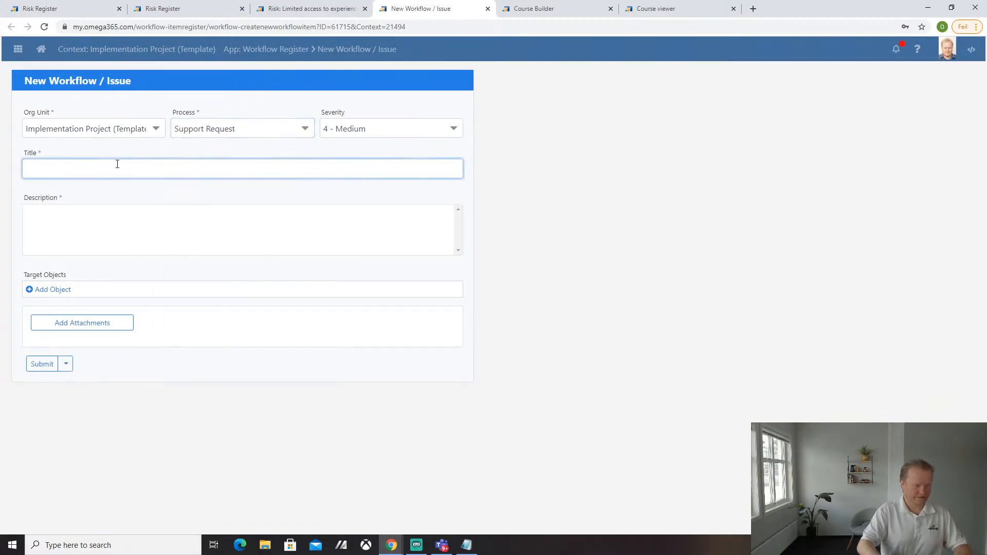
{"action": "type", "text": "Initiate"}
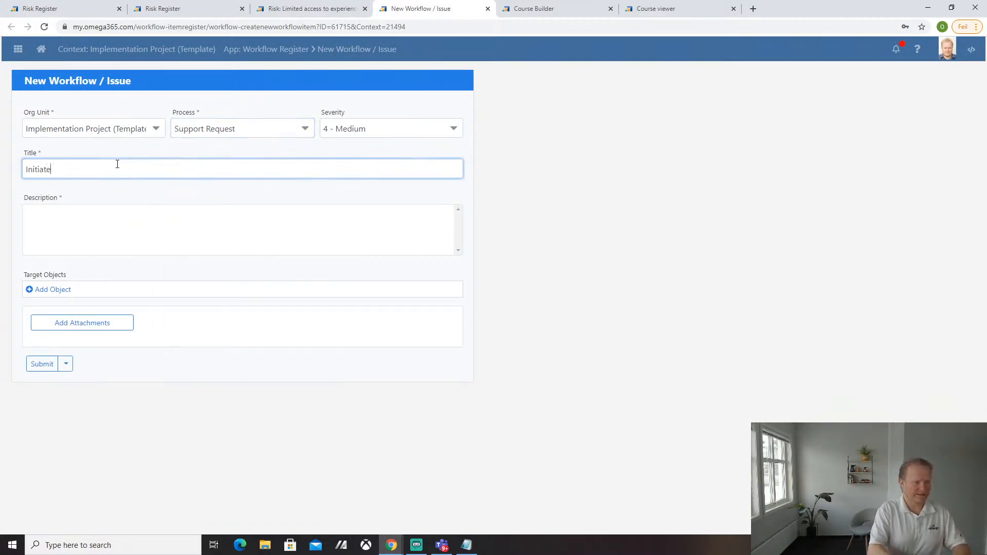
{"action": "type", "text": " a meeting with "}
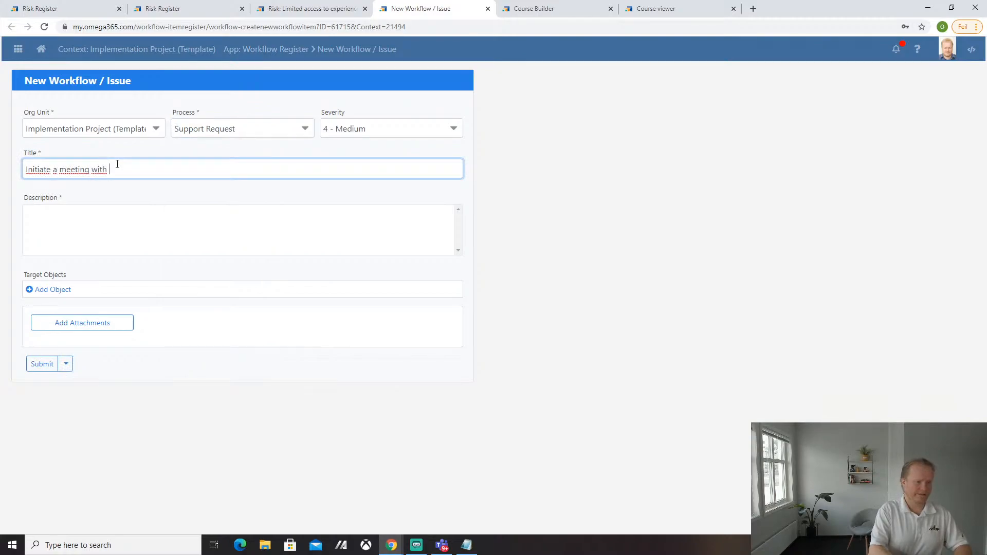
{"action": "type", "text": "the other implemetnation teams....."}
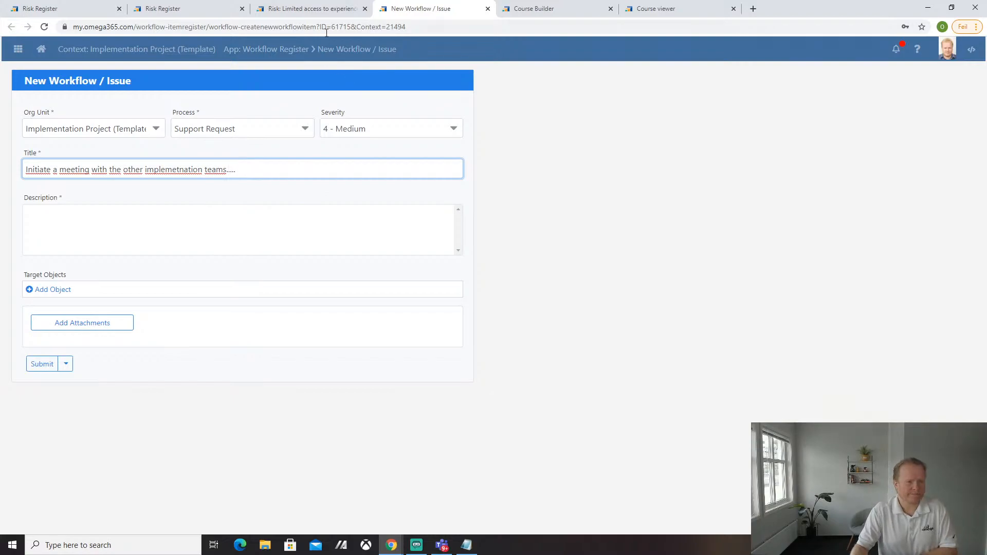
{"action": "left_click", "coordinate": [298, 9]}
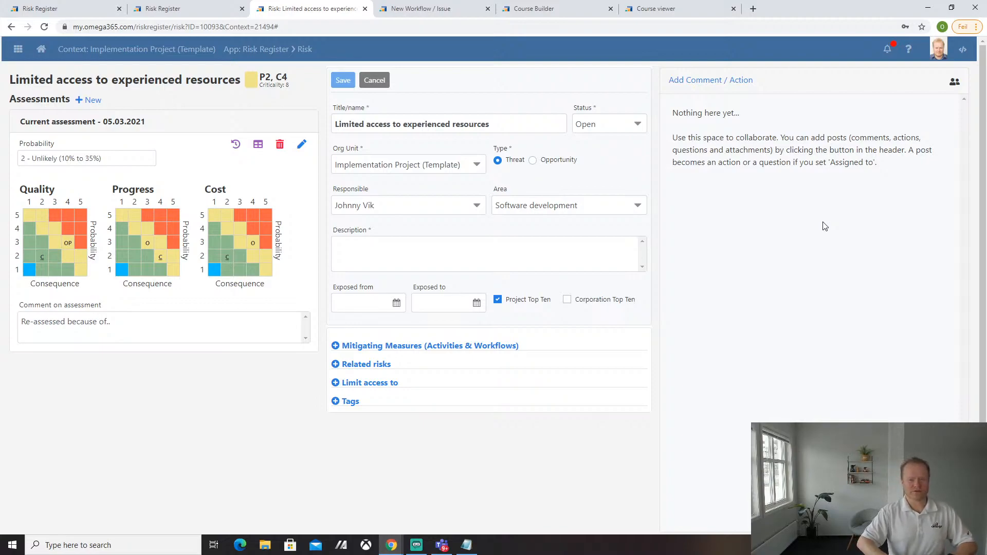
- Add a comment/action on the risk asking to arrange a meeting
{"action": "left_click", "coordinate": [714, 81]}
{"action": "left_click", "coordinate": [764, 139]}
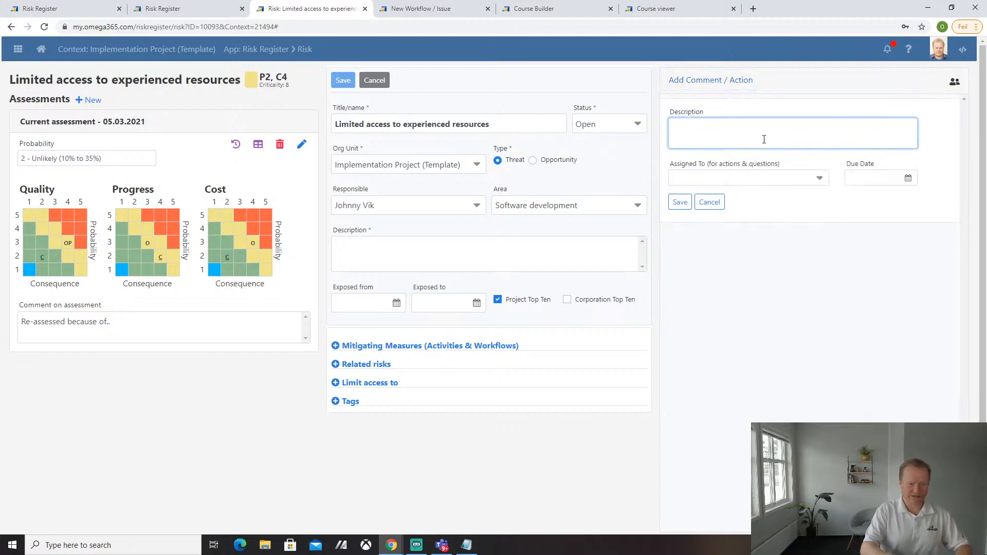
{"action": "type", "text": "Please c"}
{"action": "key", "text": "BackSpace"}
{"action": "key", "text": "BackSpace"}
{"action": "type", "text": "test"}
{"action": "key", "text": "BackSpace"}
{"action": "key", "text": "BackSpace"}
{"action": "key", "text": "BackSpace"}
{"action": "key", "text": "BackSpace"}
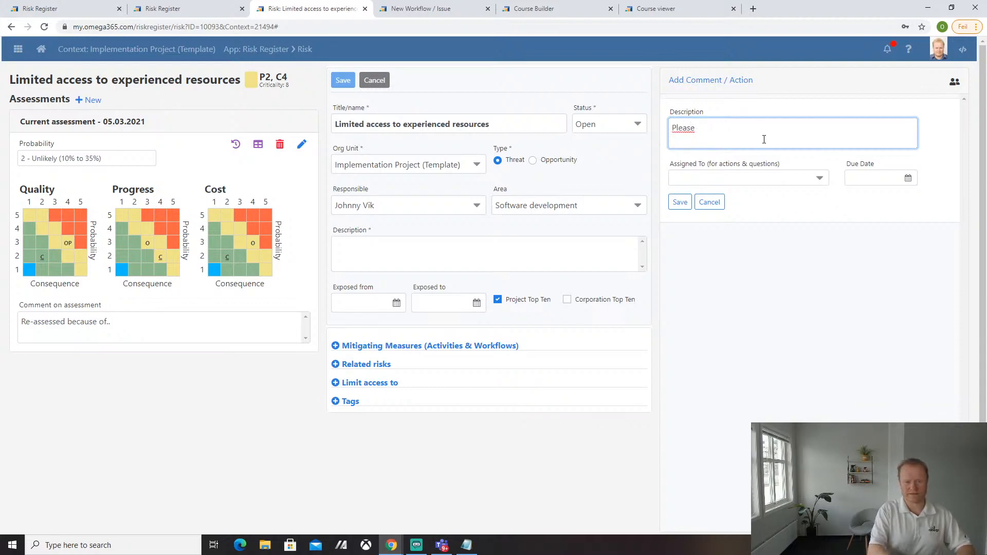
{"action": "type", "text": "arrange a mee"}
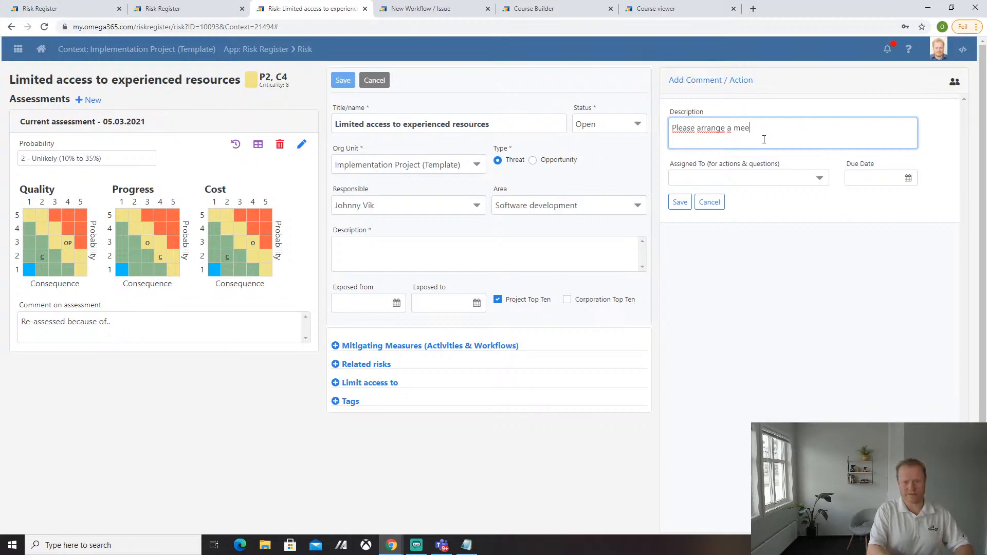
{"action": "type", "text": "ting with .... o "}
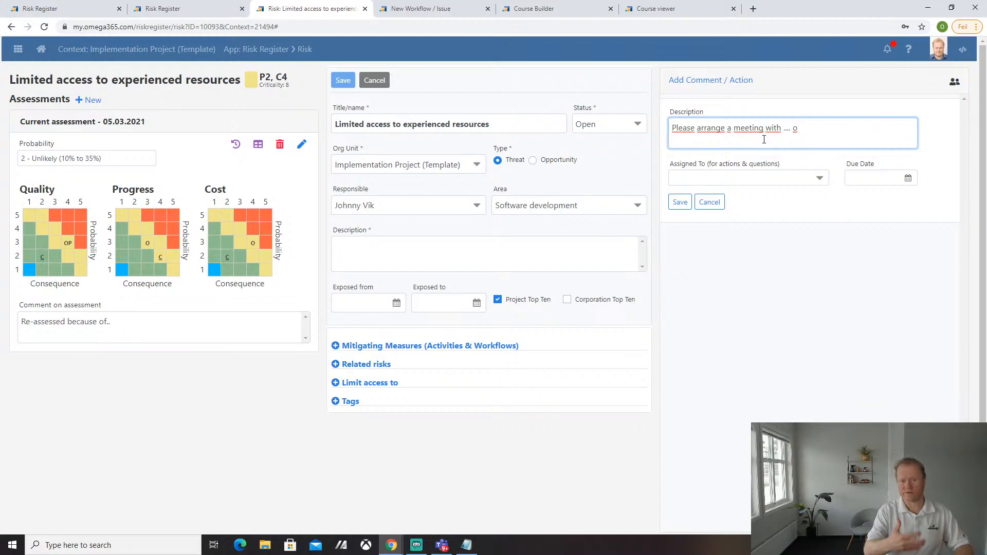
{"action": "type", "text": "kfjdsalkfj"}
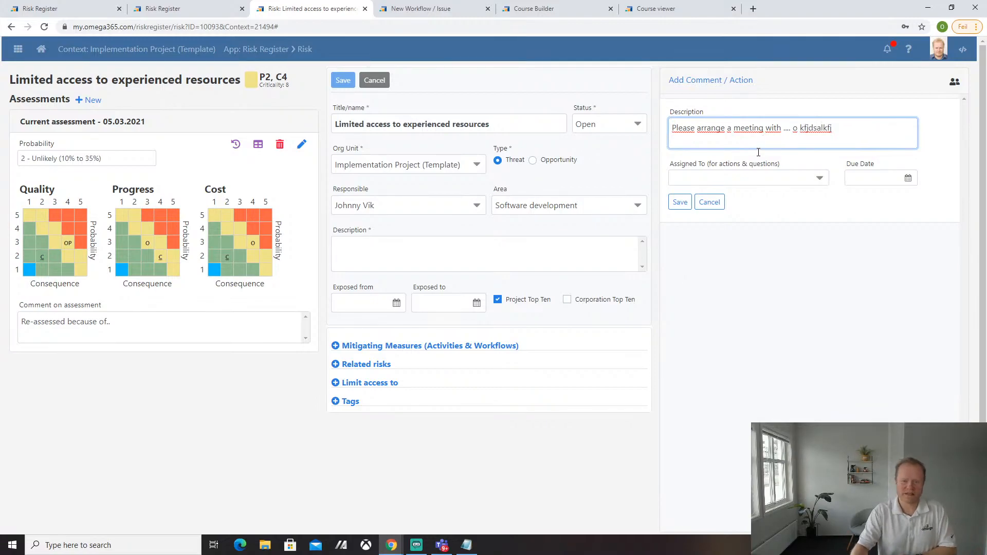
- Assign the action to the risk's responsible person, save it, and show who the risk is shared with
{"action": "left_click", "coordinate": [728, 178]}
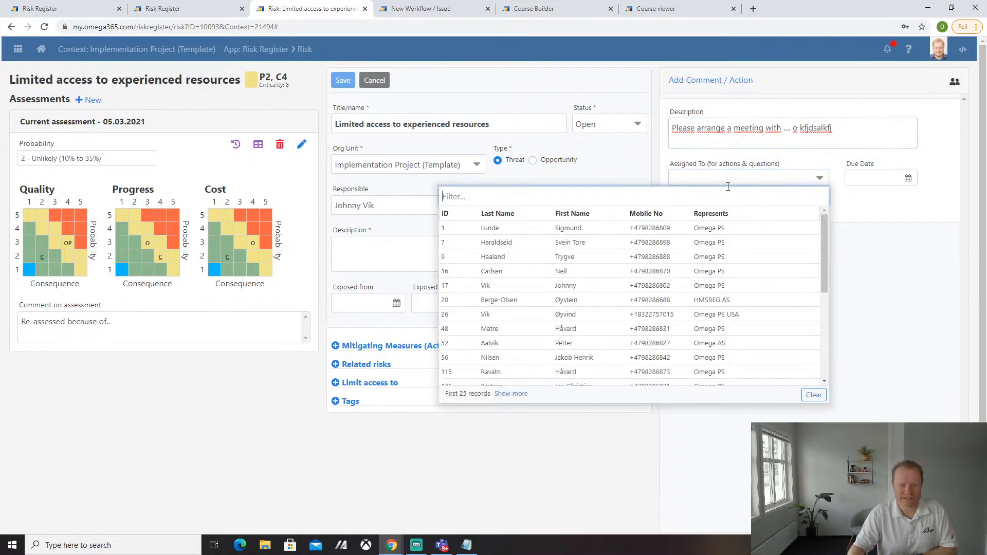
{"action": "left_click", "coordinate": [920, 323]}
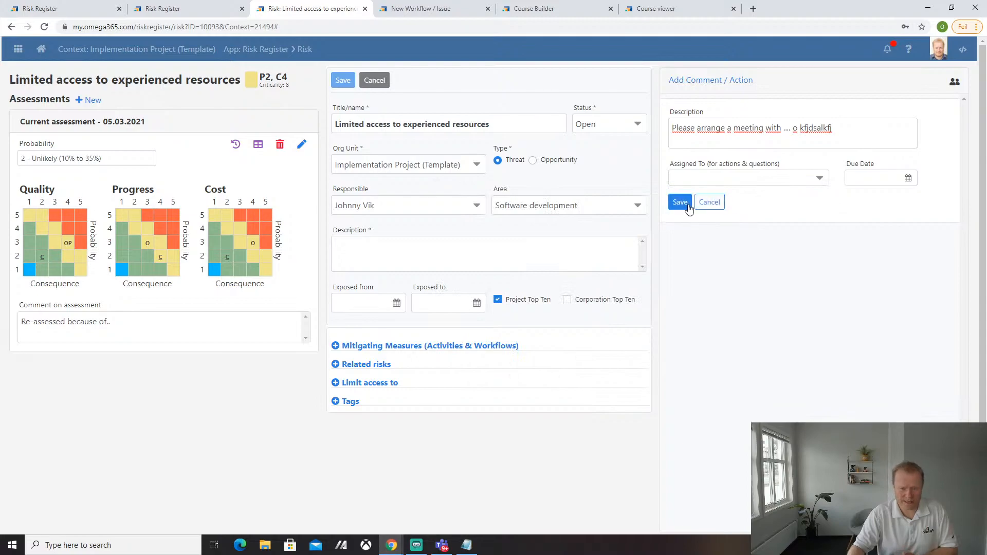
{"action": "left_click", "coordinate": [712, 181]}
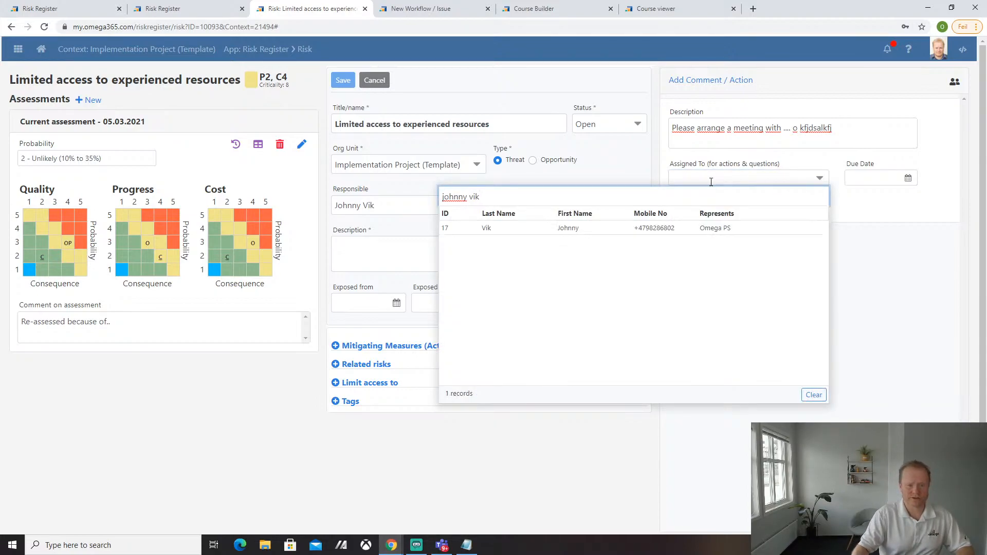
{"action": "left_click", "coordinate": [568, 228]}
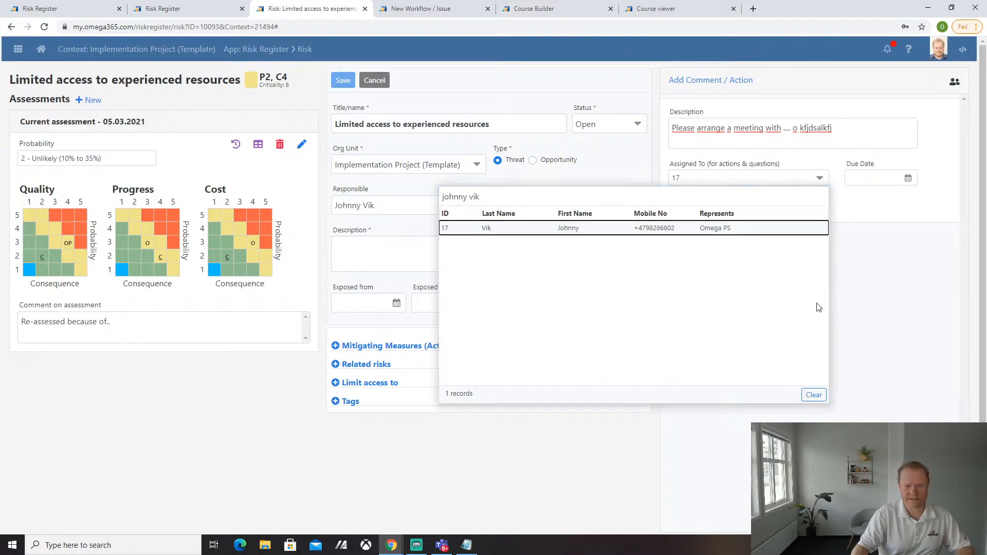
{"action": "left_click", "coordinate": [688, 207]}
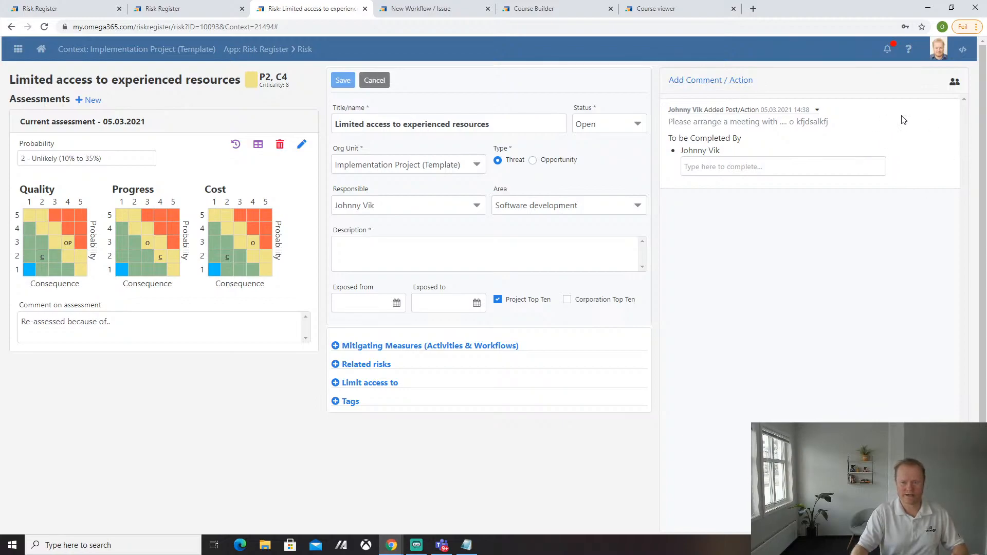
{"action": "left_click", "coordinate": [955, 84]}
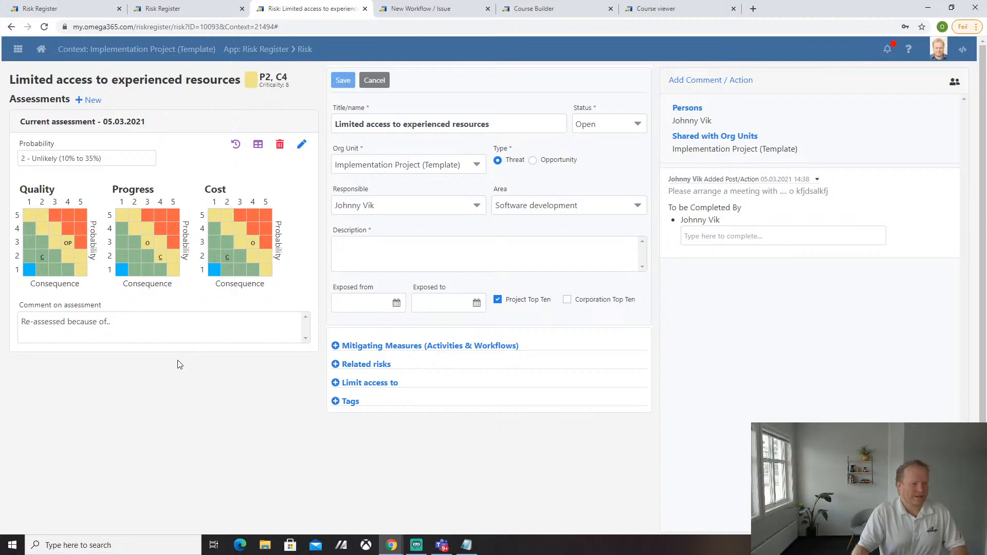
- Add 'Improve migration of data by utilizing Omega resources' as an Opportunity under Implementation Project (Template)
{"action": "left_click", "coordinate": [265, 54]}
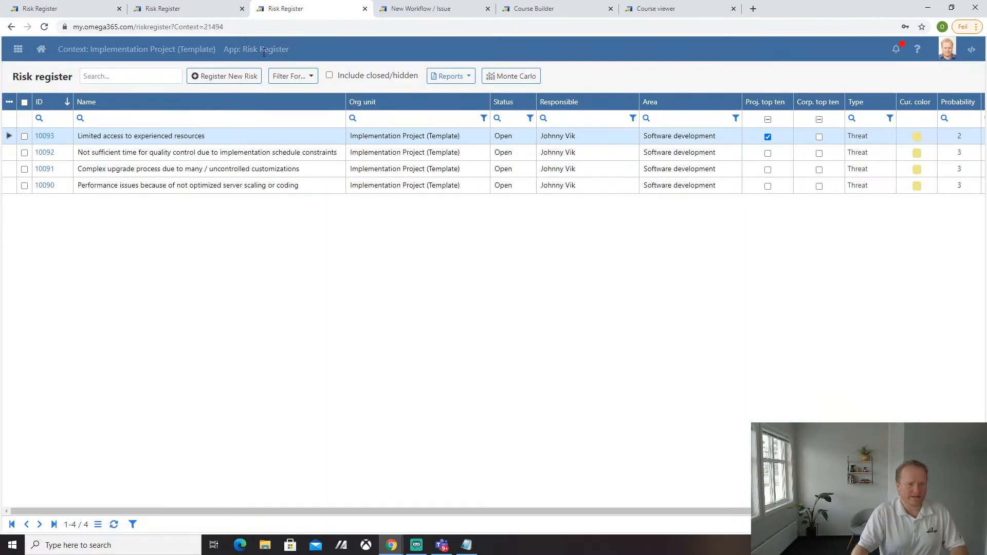
{"action": "left_click", "coordinate": [239, 77]}
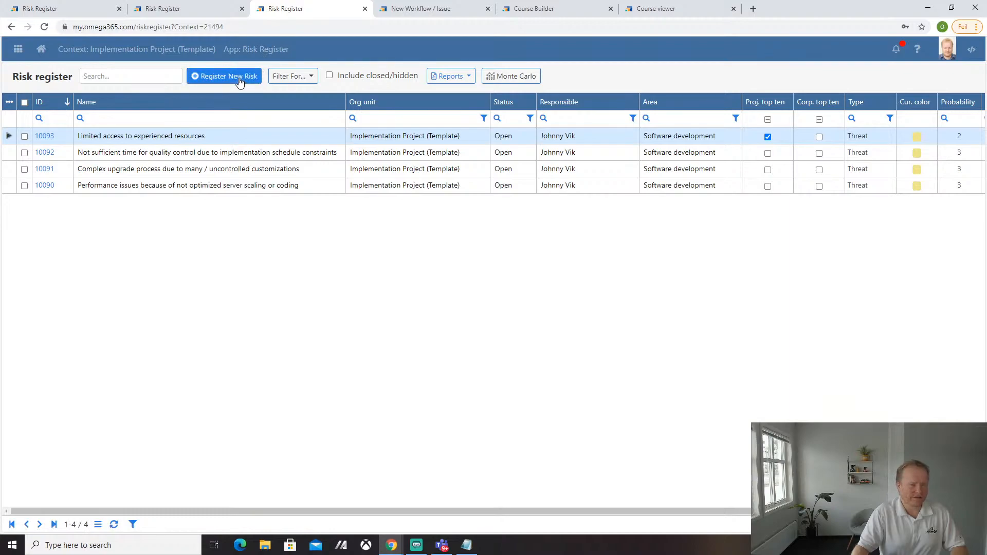
{"action": "left_click", "coordinate": [346, 110]}
{"action": "type", "text": "Improve"}
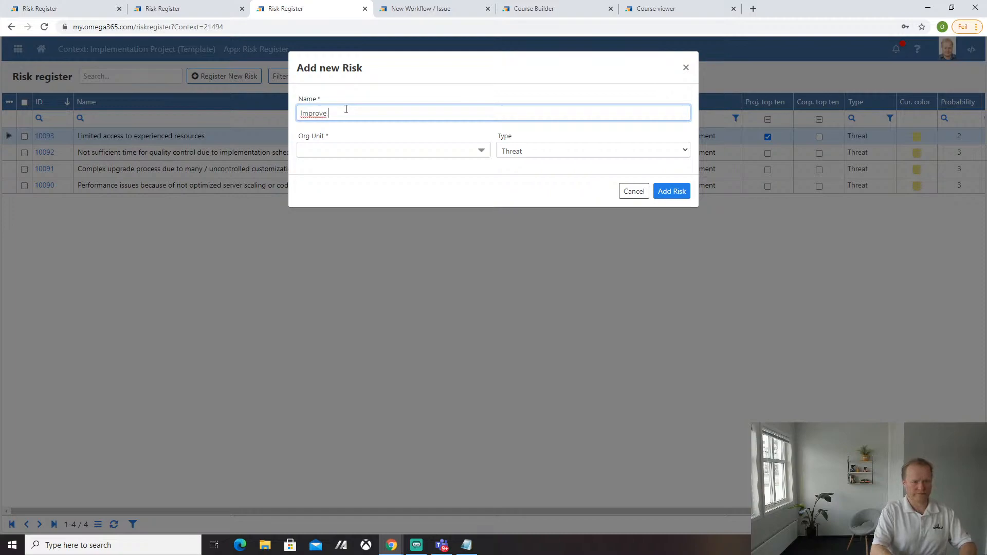
{"action": "type", "text": " migra"}
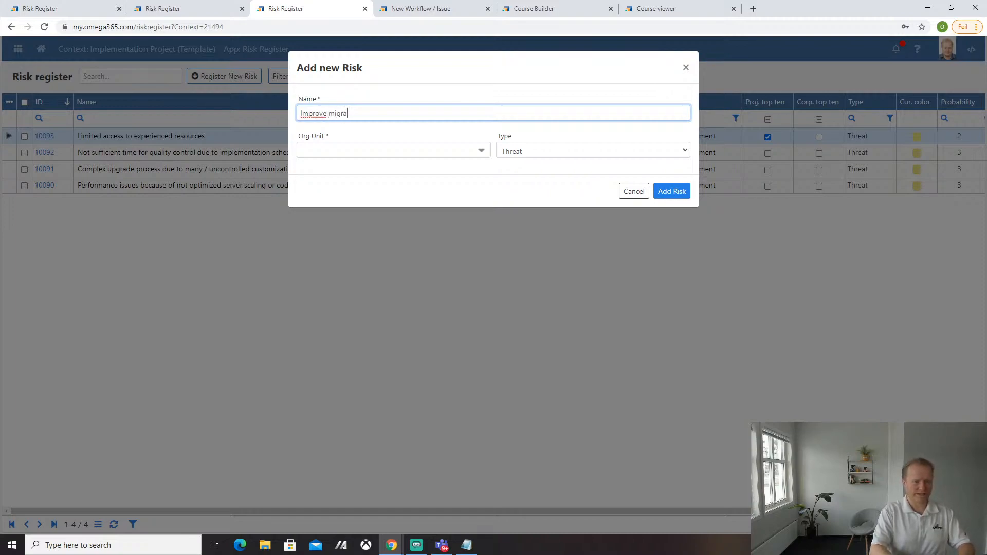
{"action": "type", "text": "tion of data b"}
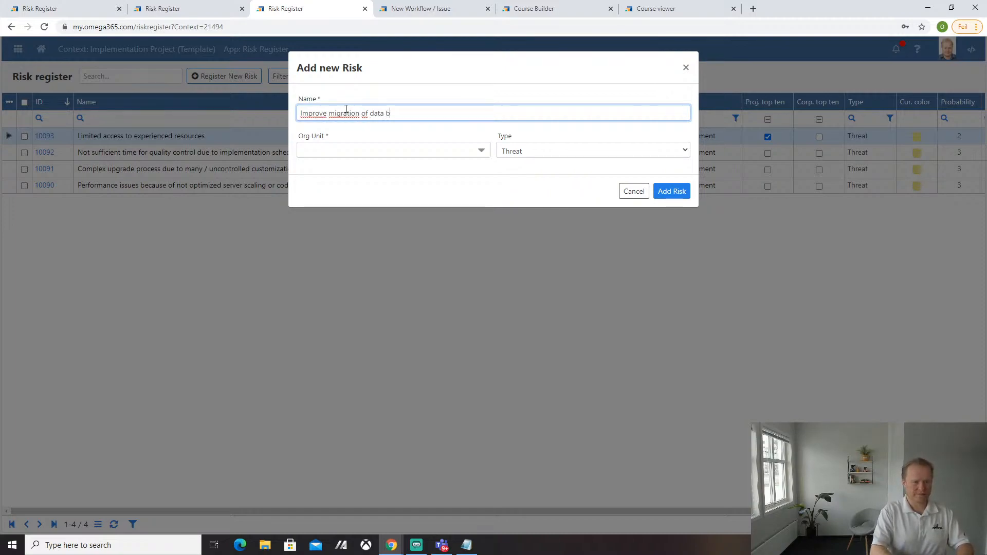
{"action": "type", "text": "y utilizing O"}
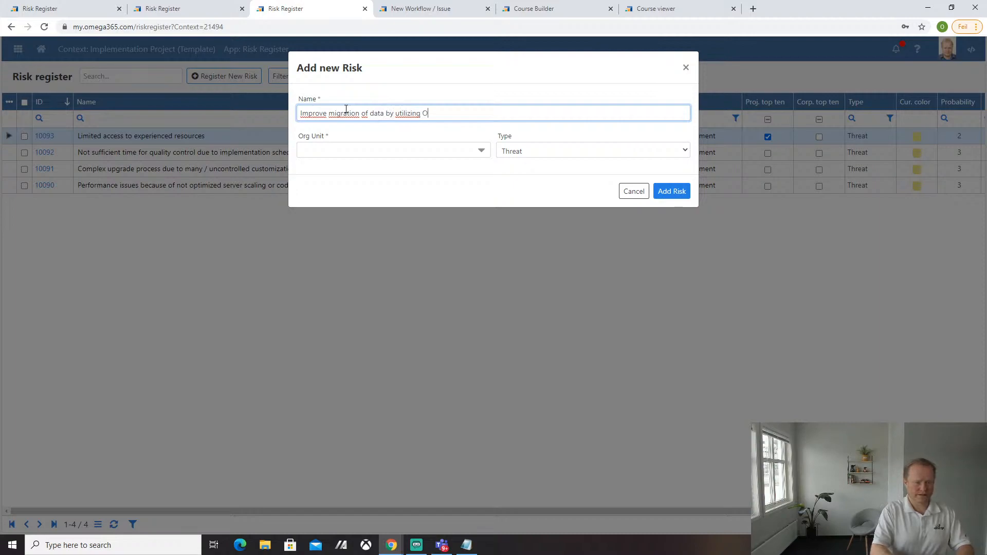
{"action": "type", "text": "mega resources"}
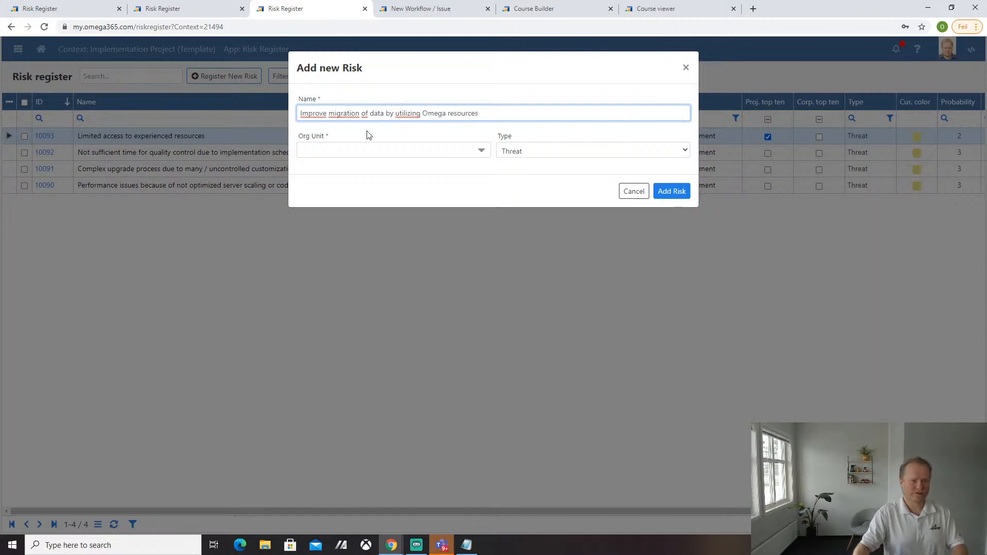
{"action": "left_click", "coordinate": [348, 164]}
{"action": "left_click", "coordinate": [347, 151]}
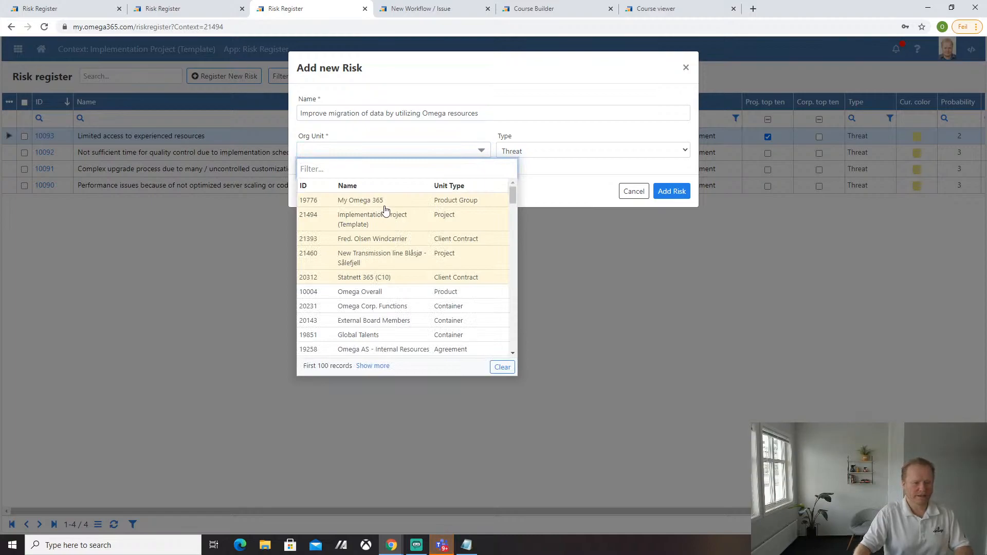
{"action": "left_click", "coordinate": [381, 218]}
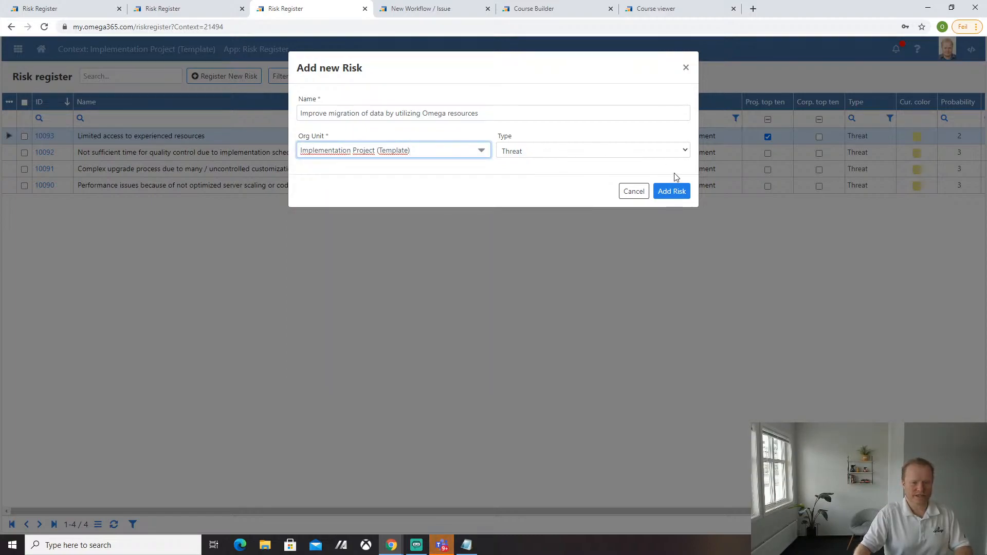
{"action": "left_click", "coordinate": [552, 151]}
{"action": "left_click", "coordinate": [542, 174]}
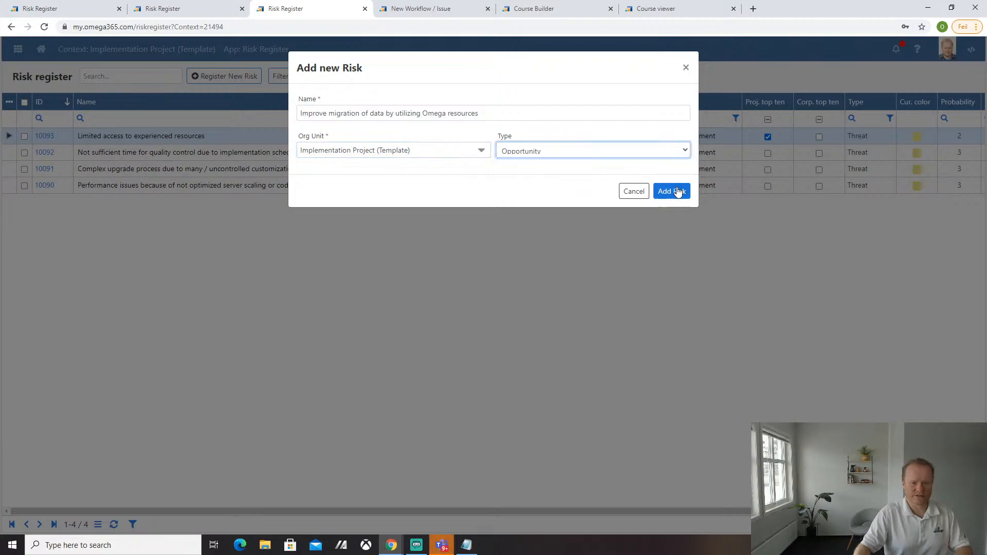
{"action": "left_click", "coordinate": [675, 191]}
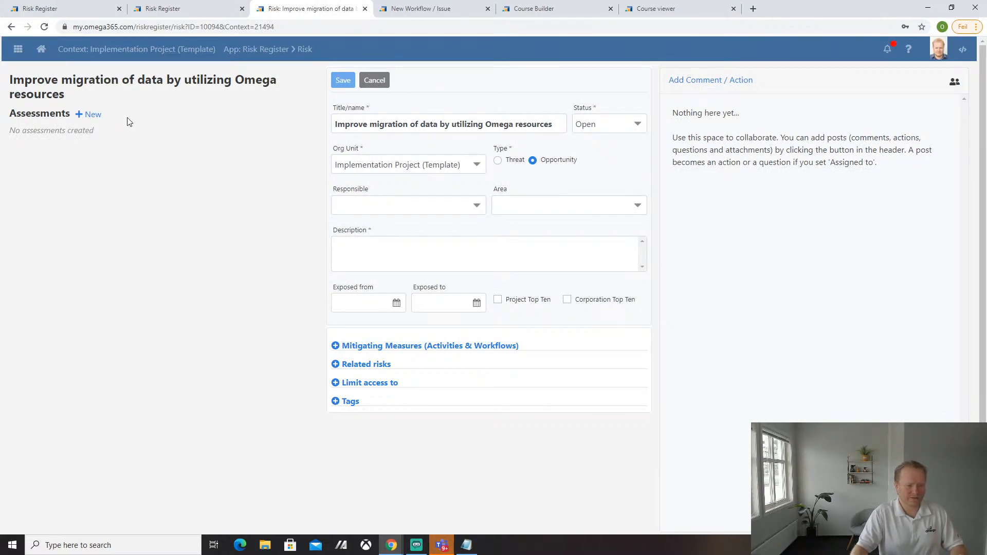
- Start a new assessment of the opportunity with probability 3 - Possible (35% to 65%)
{"action": "left_click", "coordinate": [93, 115]}
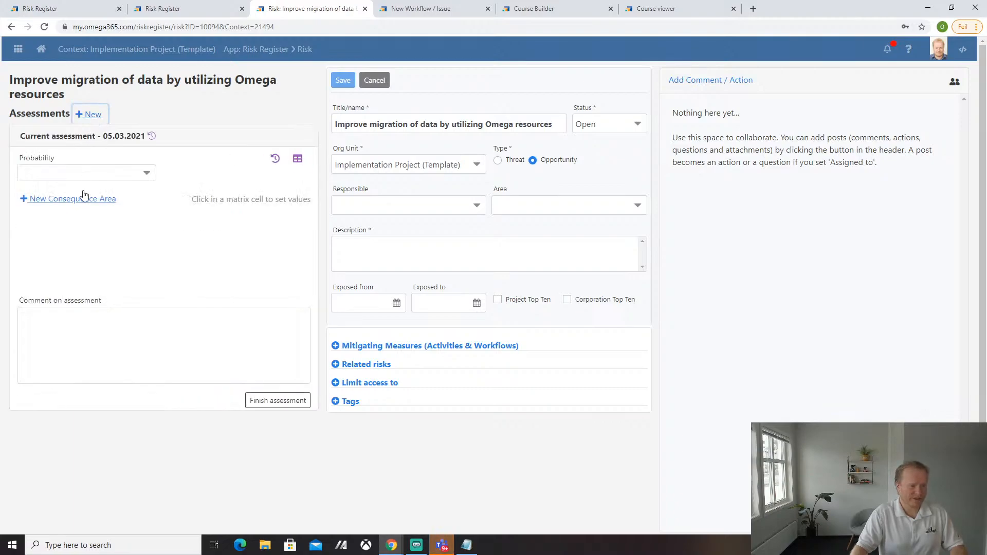
{"action": "left_click", "coordinate": [82, 173]}
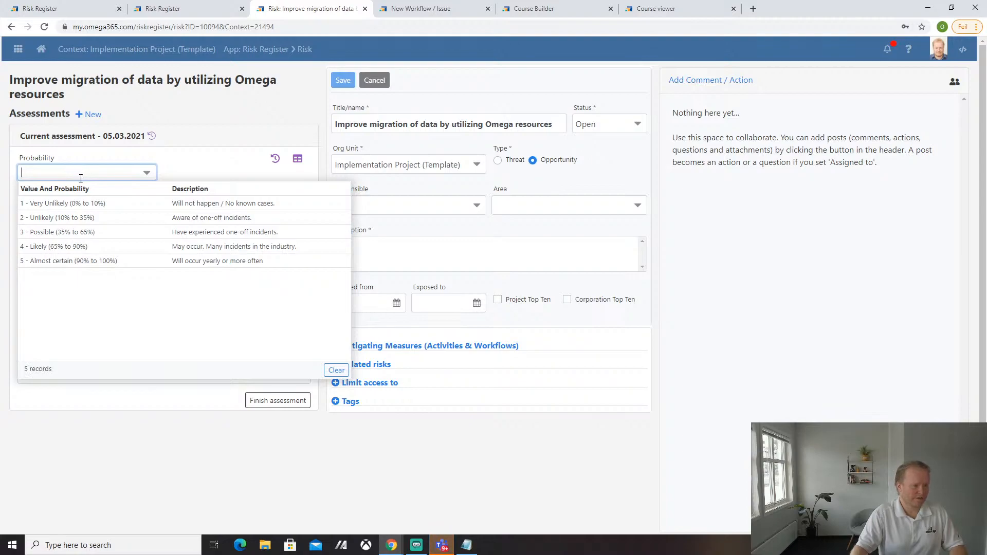
{"action": "left_click", "coordinate": [72, 231]}
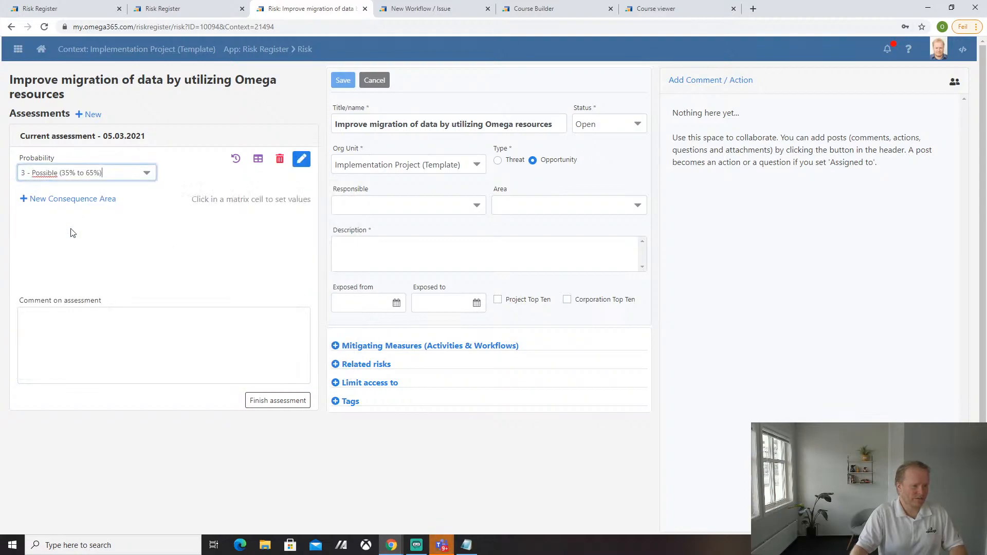
- Add Quality and Progress consequence areas rated 3 each, then finish the assessment
{"action": "left_click", "coordinate": [58, 204]}
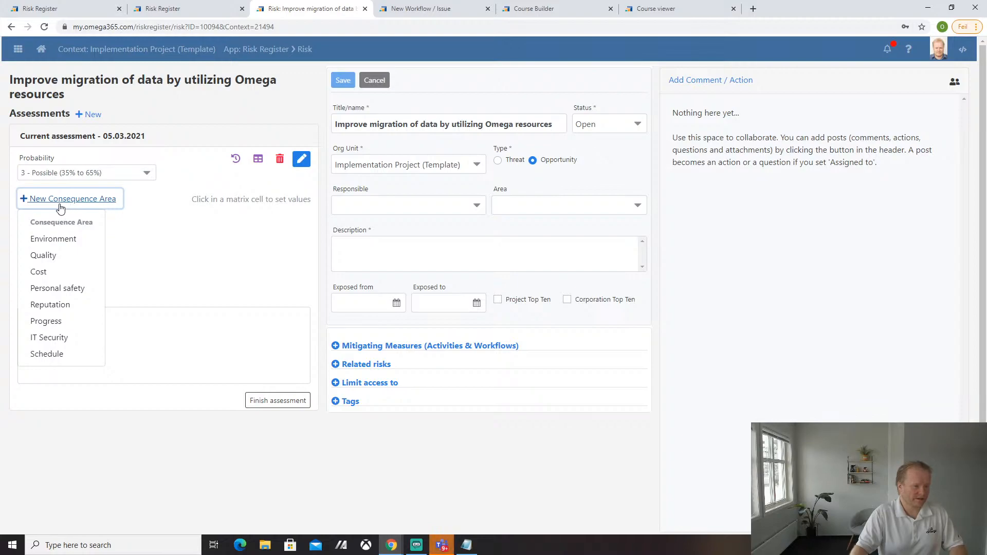
{"action": "left_click", "coordinate": [49, 259]}
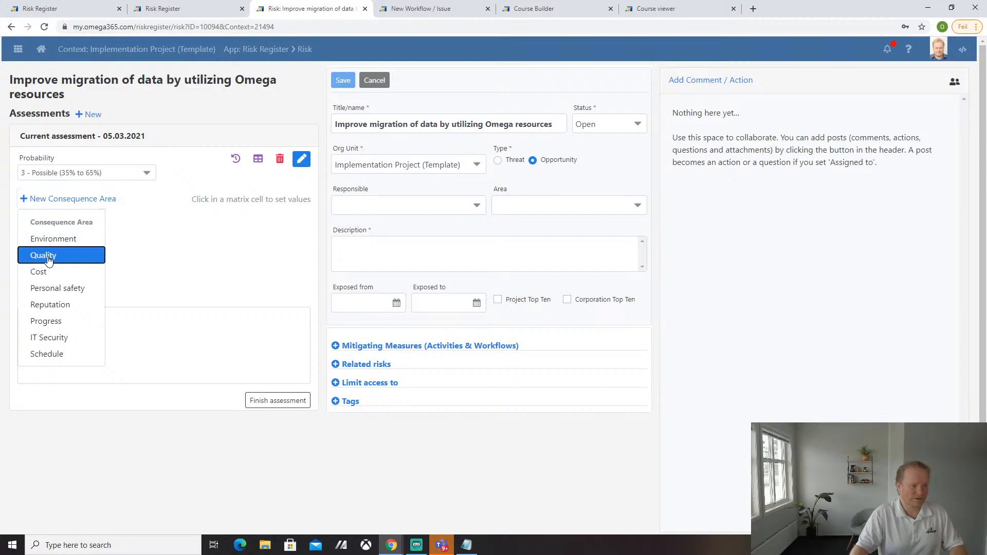
{"action": "left_click", "coordinate": [88, 258]}
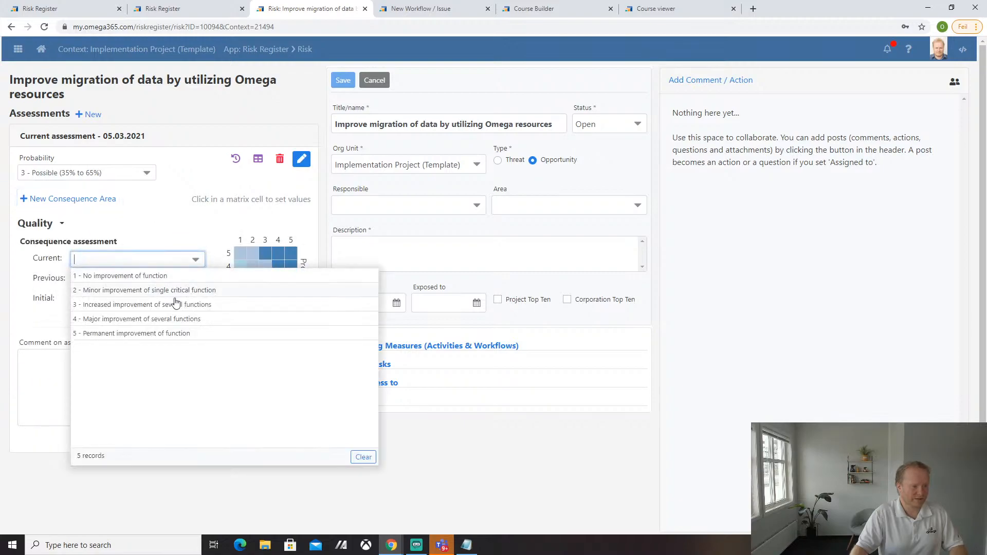
{"action": "left_click", "coordinate": [117, 305]}
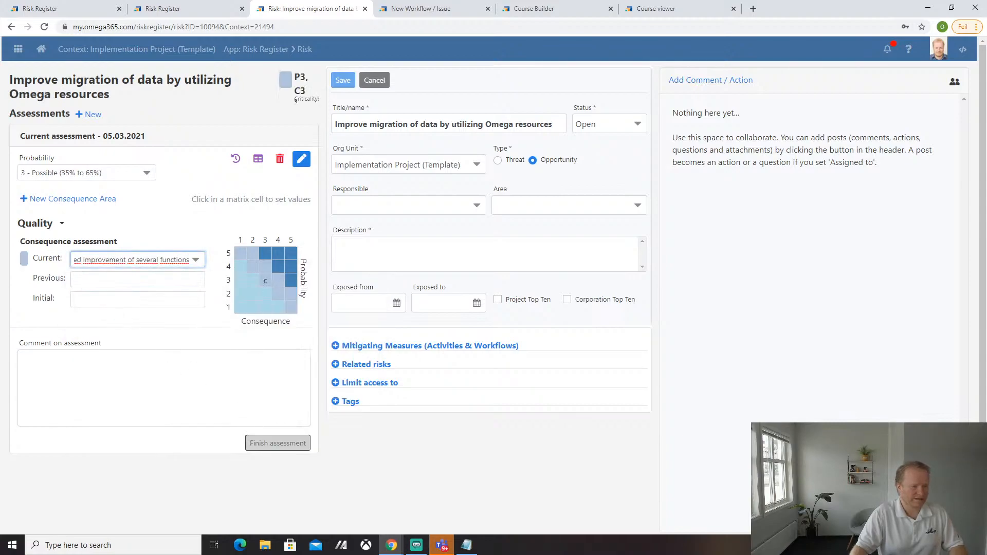
{"action": "left_click", "coordinate": [64, 200]}
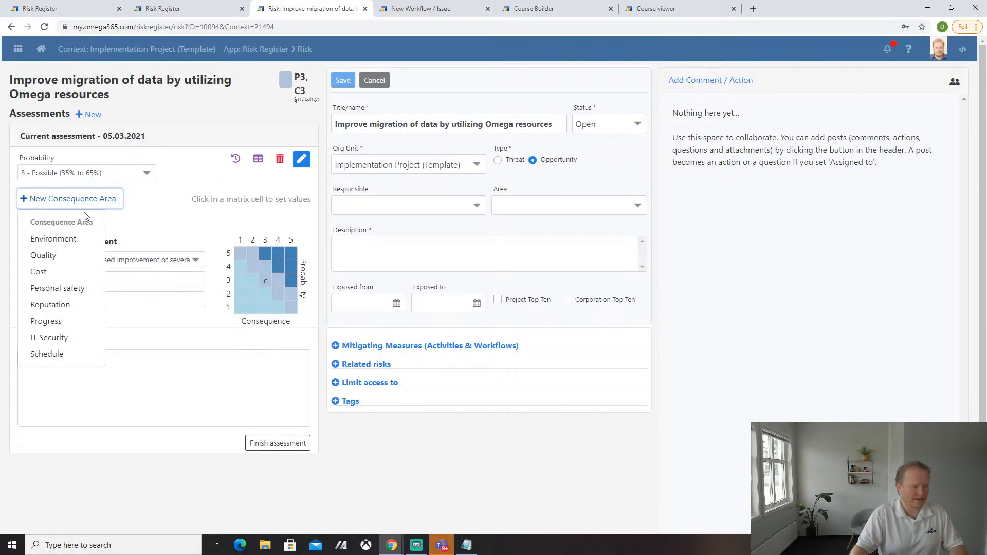
{"action": "left_click", "coordinate": [46, 323]}
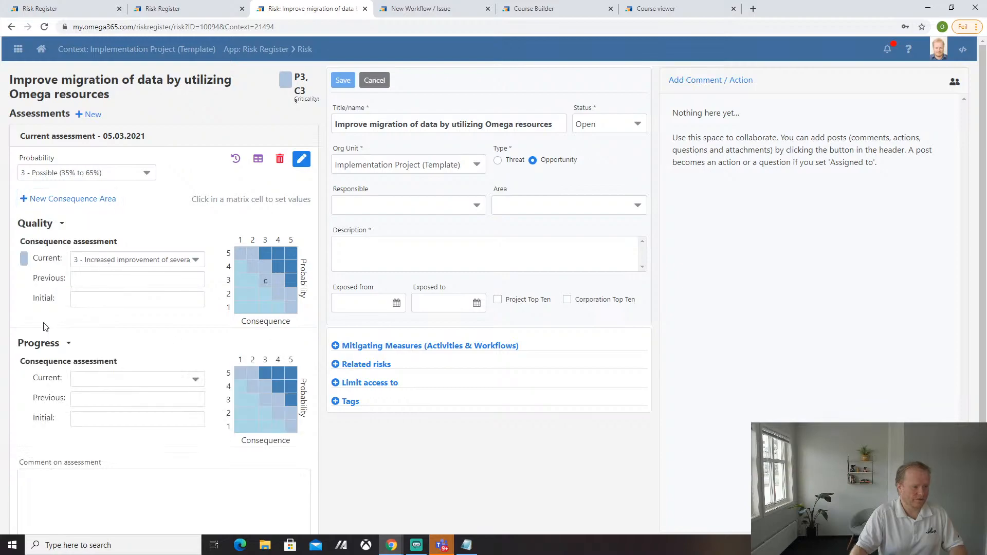
{"action": "left_click", "coordinate": [126, 378]}
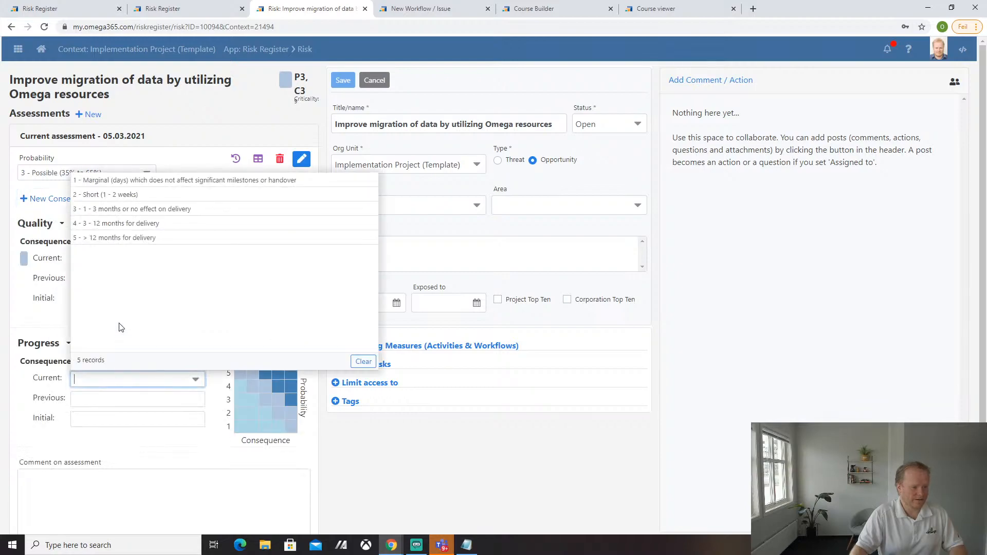
{"action": "left_click", "coordinate": [130, 215]}
{"action": "scroll", "coordinate": [205, 435], "scroll_direction": "down", "scroll_amount": 1}
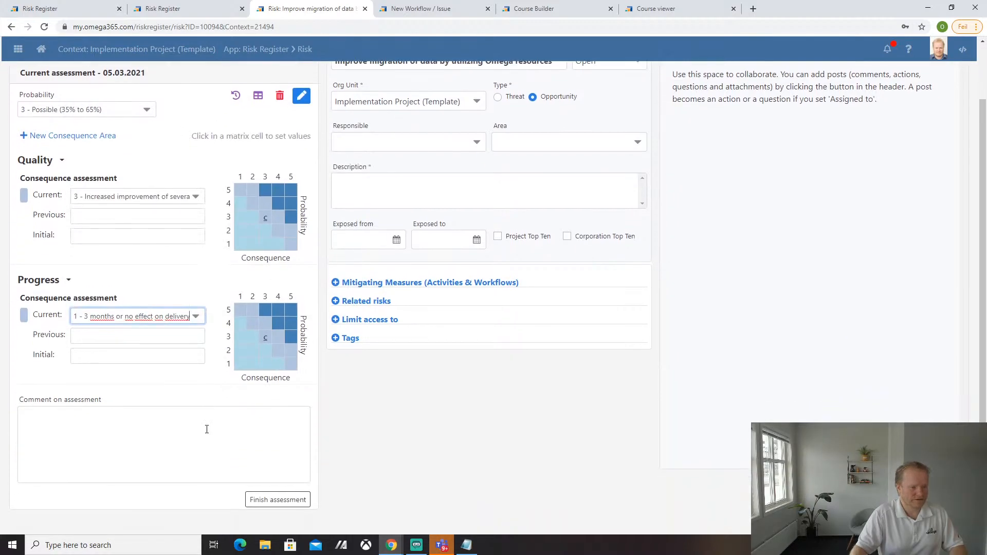
{"action": "left_click", "coordinate": [267, 502]}
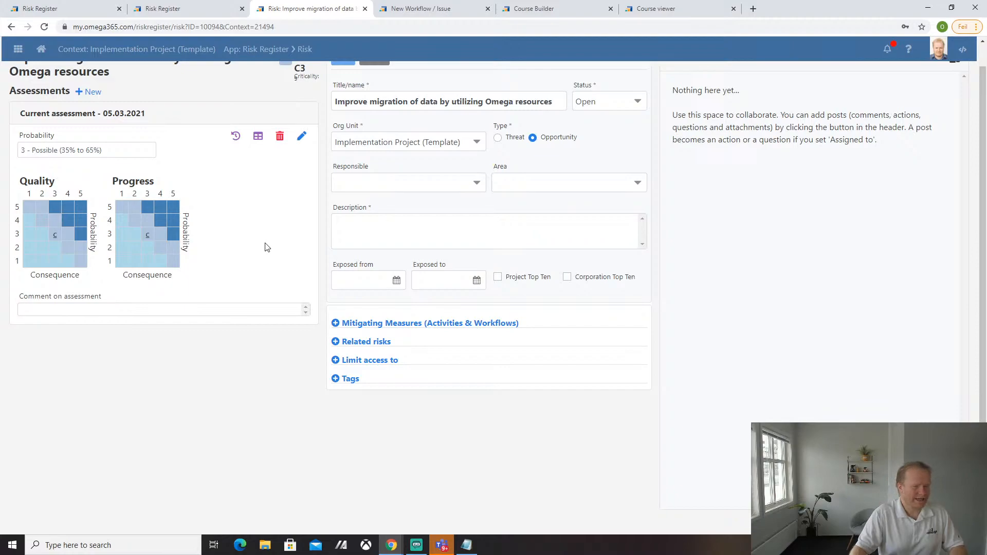
{"action": "scroll", "coordinate": [267, 375], "scroll_direction": "up", "scroll_amount": 1}
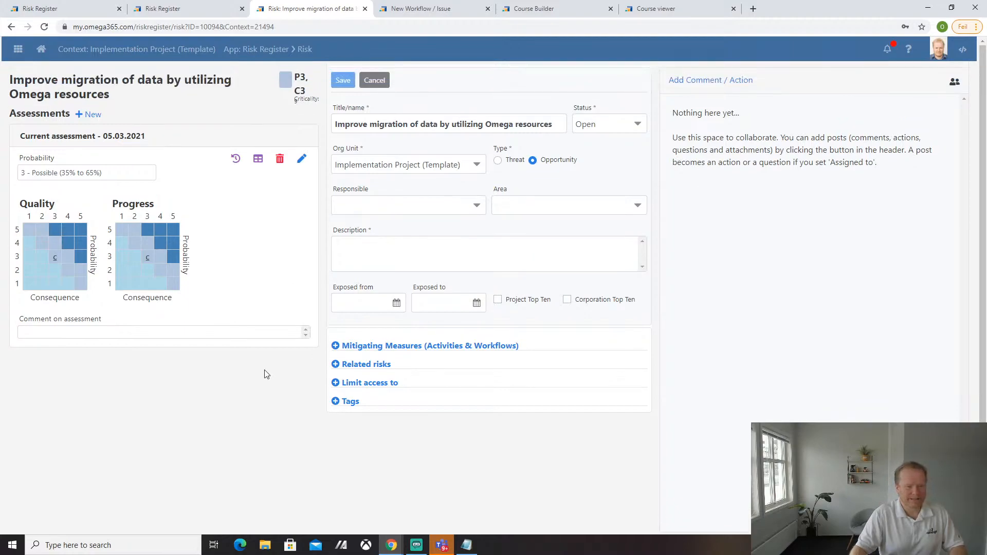